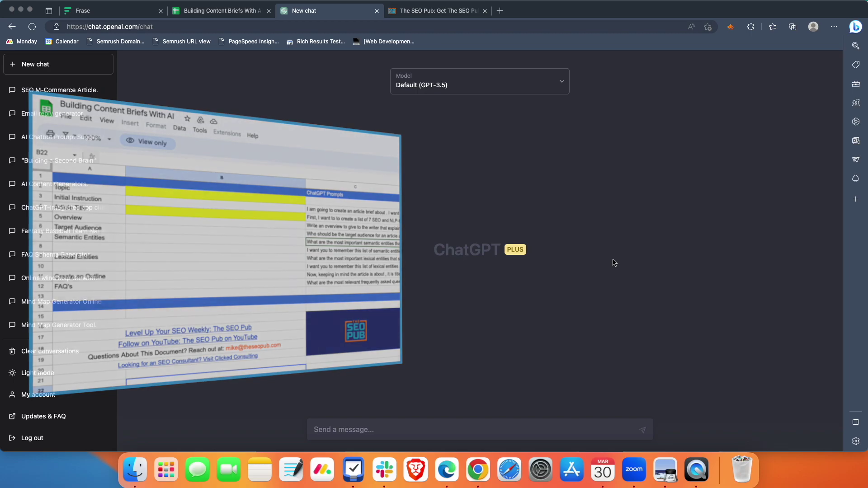
Switch to The SEO Pub website tab.
click(432, 14)
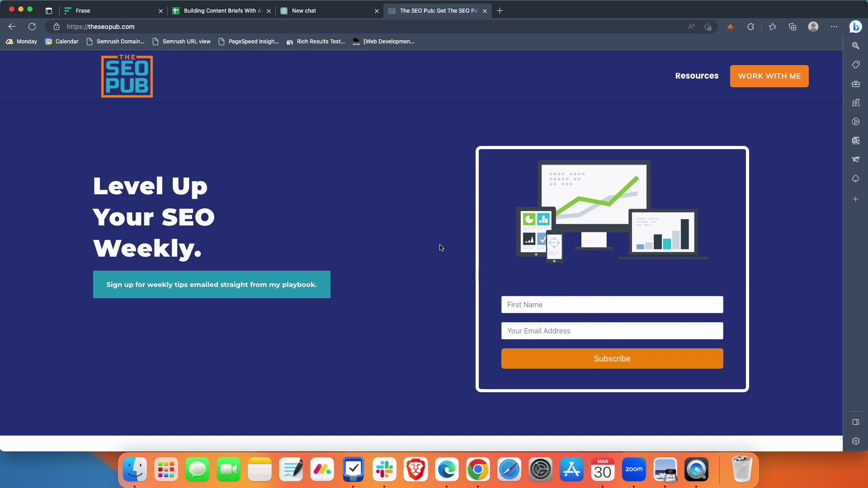
Bring up the Building Content Briefs With AI Google Sheets template.
click(217, 13)
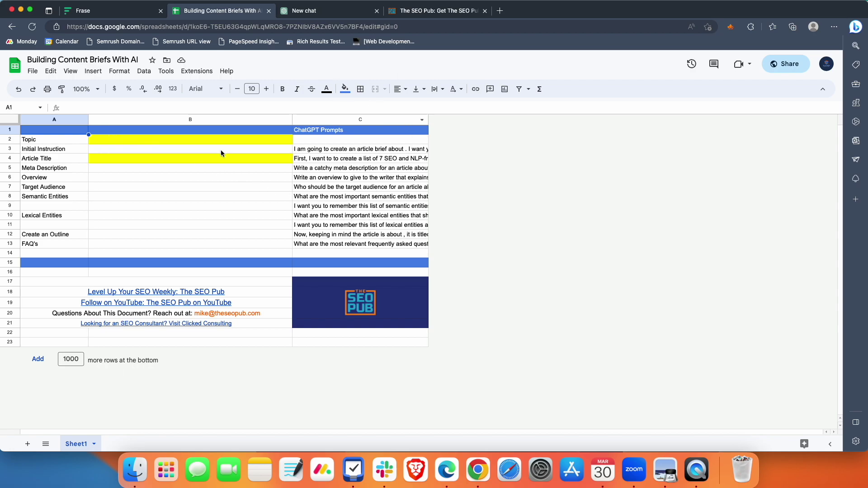
Make a personal copy of the Building Content Briefs With AI sheet and close the original.
click(199, 140)
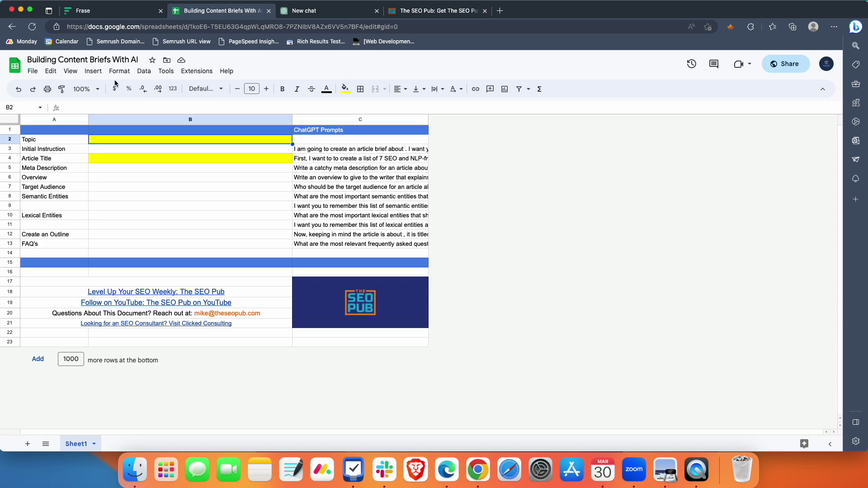
click(31, 72)
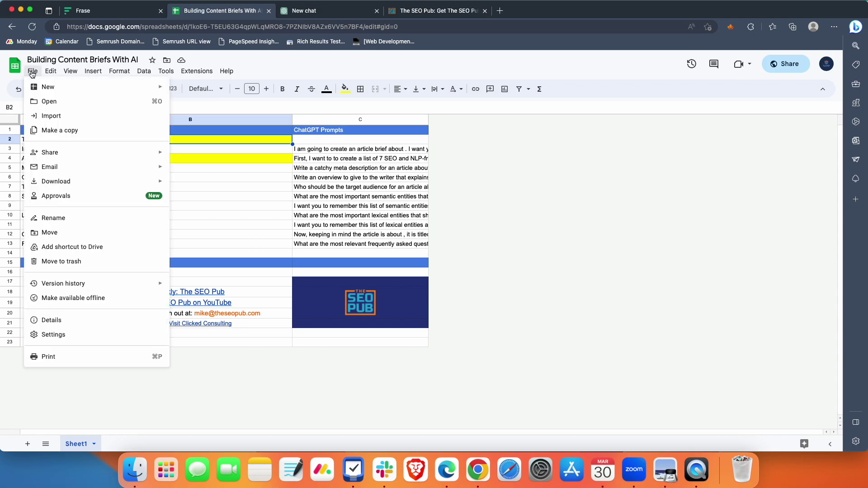
click(85, 130)
click(472, 321)
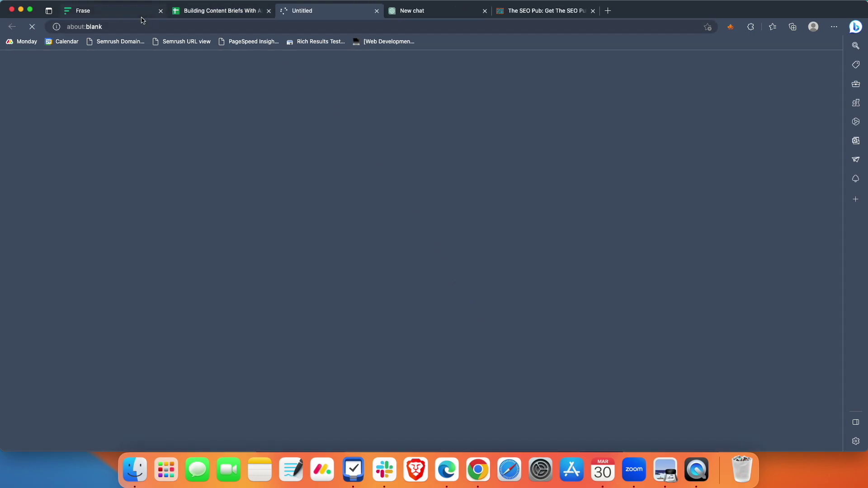
click(230, 13)
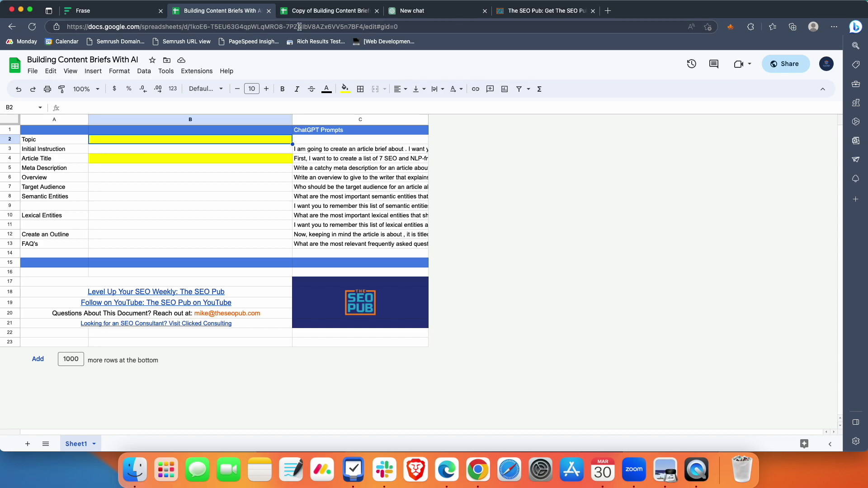
click(347, 14)
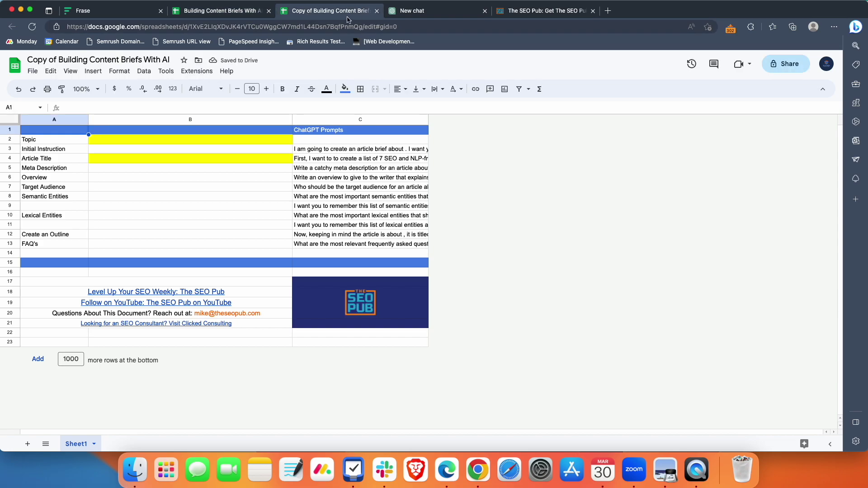
click(268, 11)
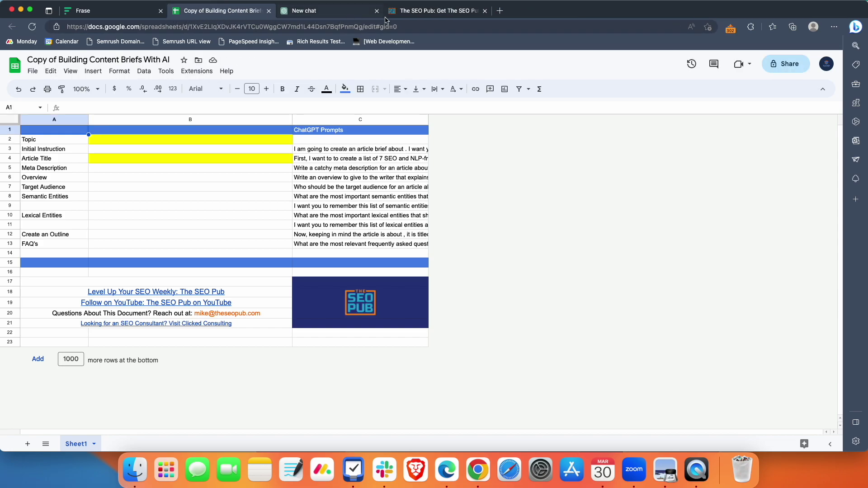
Show the Frase research overview and select the title 'how to improve the employee experience'.
click(96, 12)
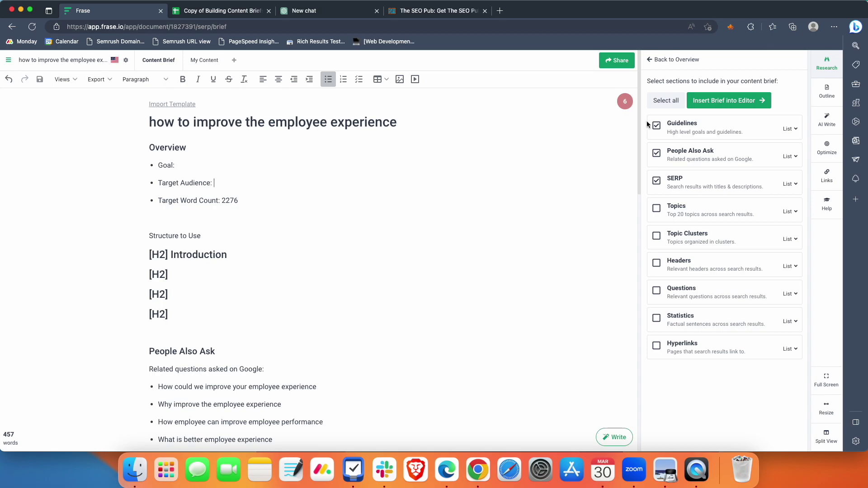
click(668, 59)
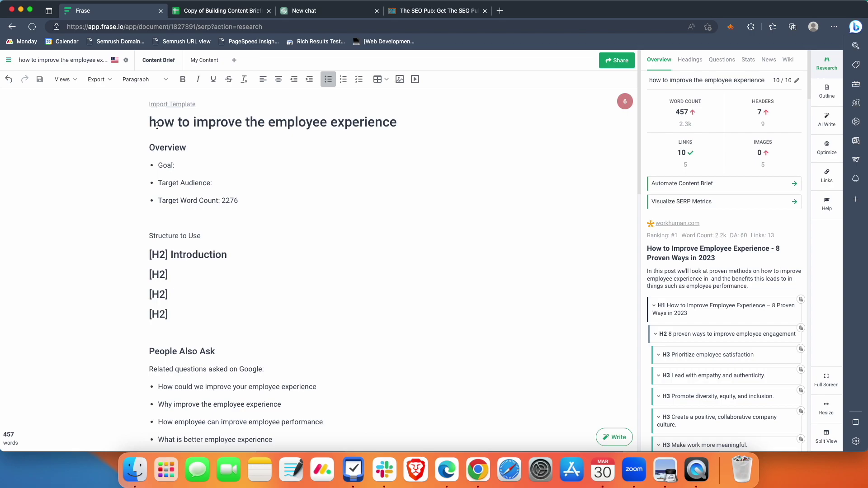
drag(149, 122, 411, 123)
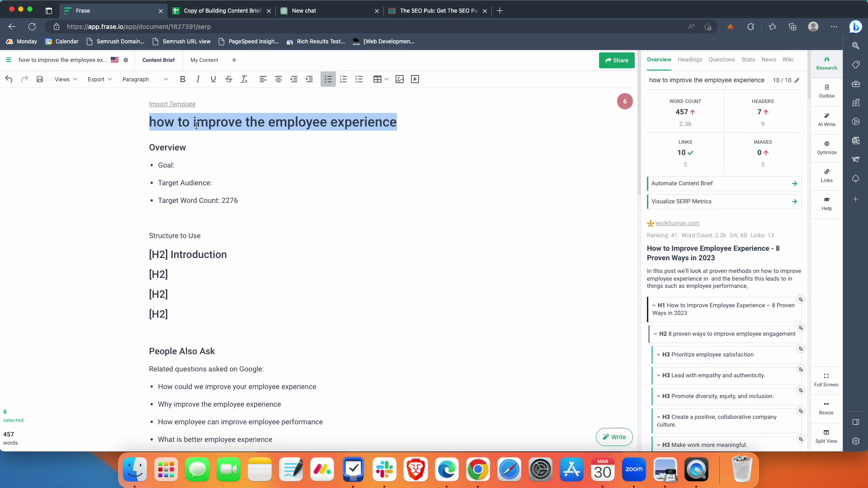
Enter 'how to improve the employee experience' as the Topic in cell B2.
click(208, 11)
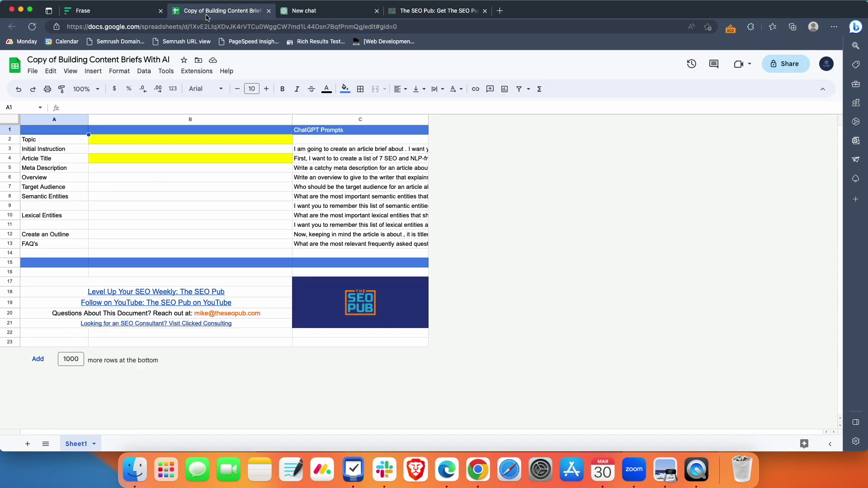
click(128, 144)
click(123, 106)
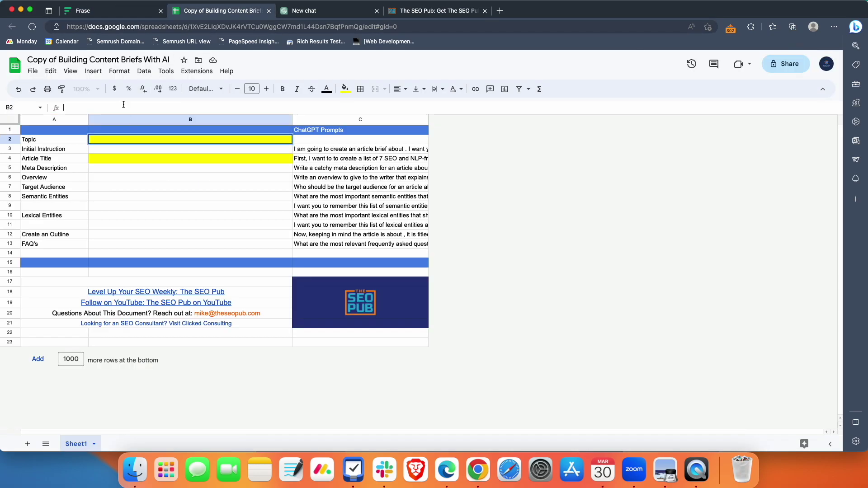
key(super+v)
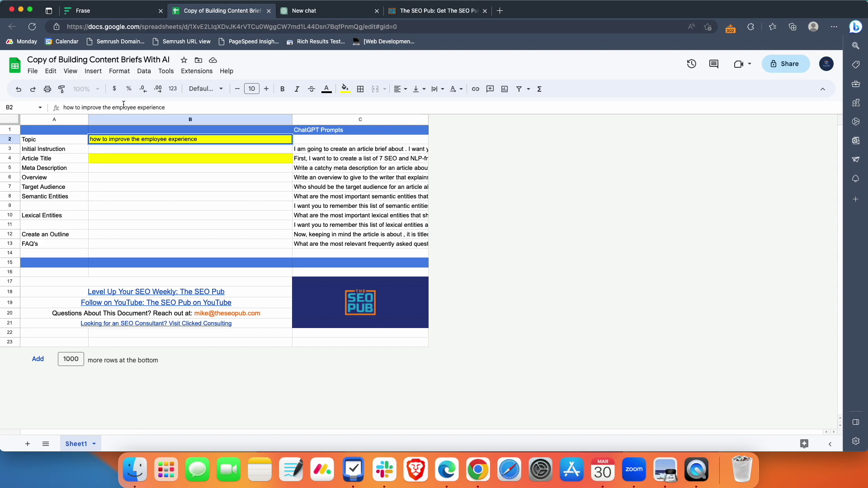
key(Return)
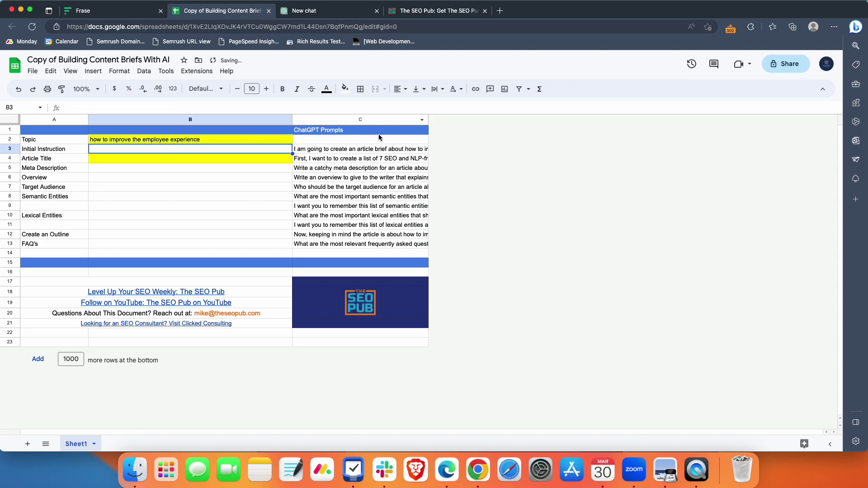
Copy the initial instruction prompt from C3 for use in ChatGPT.
click(317, 150)
key(super+c)
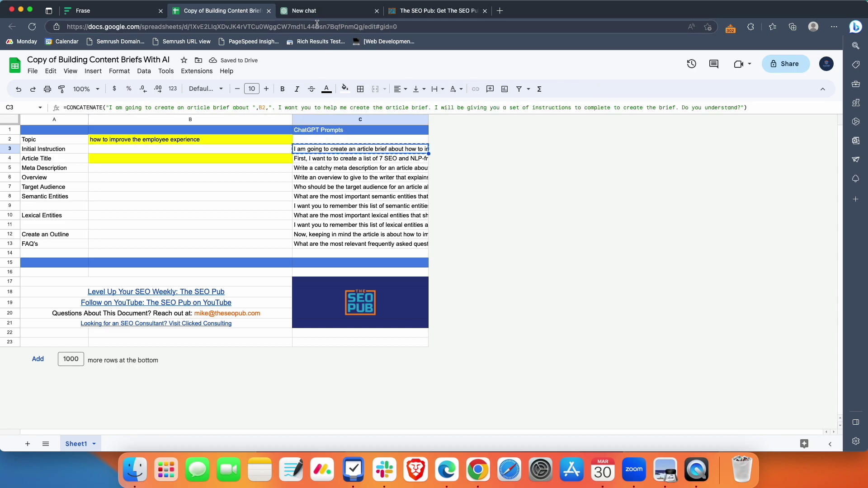
click(304, 10)
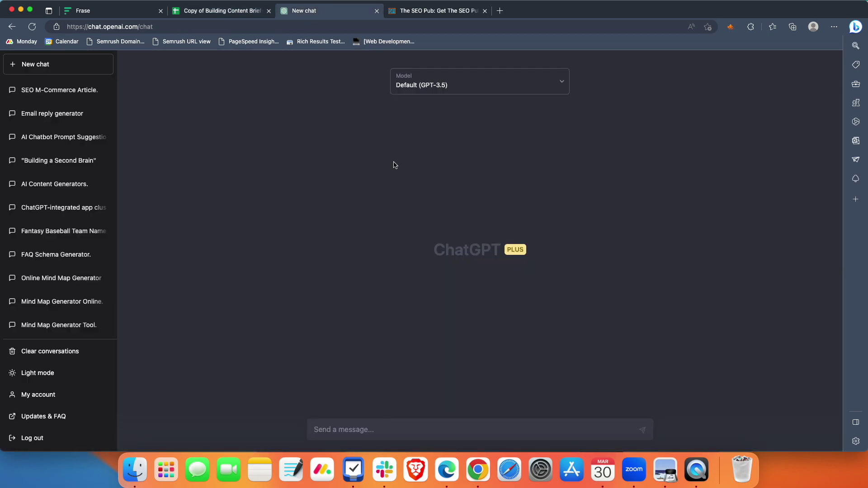
Check the model list and keep Default (GPT-3.5).
click(568, 78)
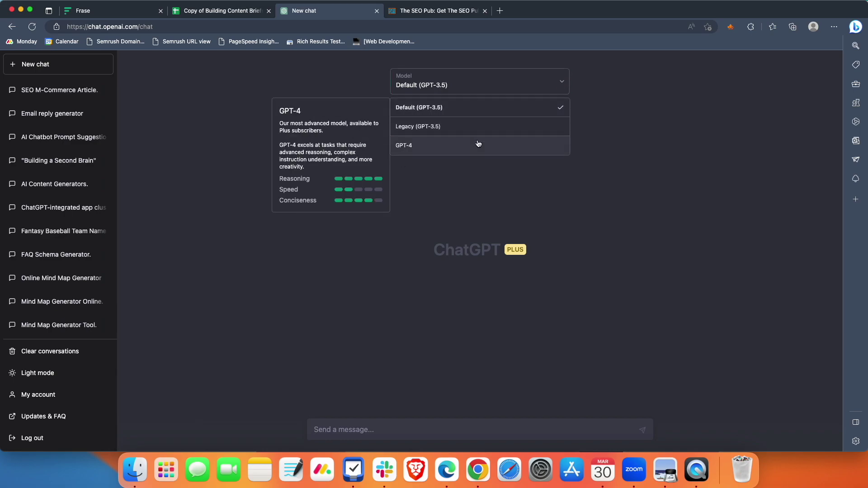
click(513, 179)
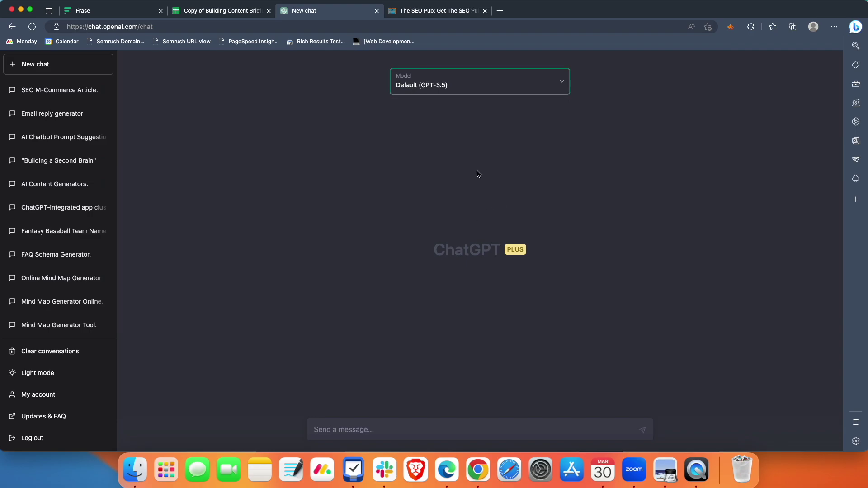
click(481, 90)
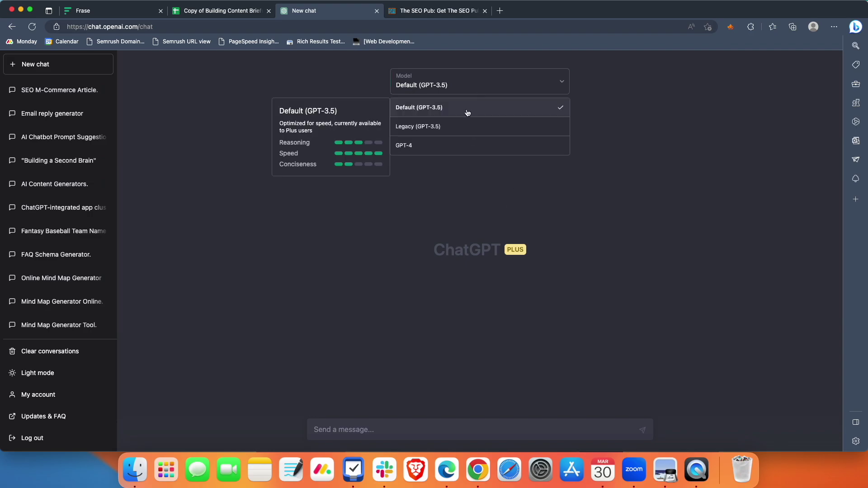
click(467, 184)
Send the initial article-brief instruction prompt to ChatGPT.
click(394, 433)
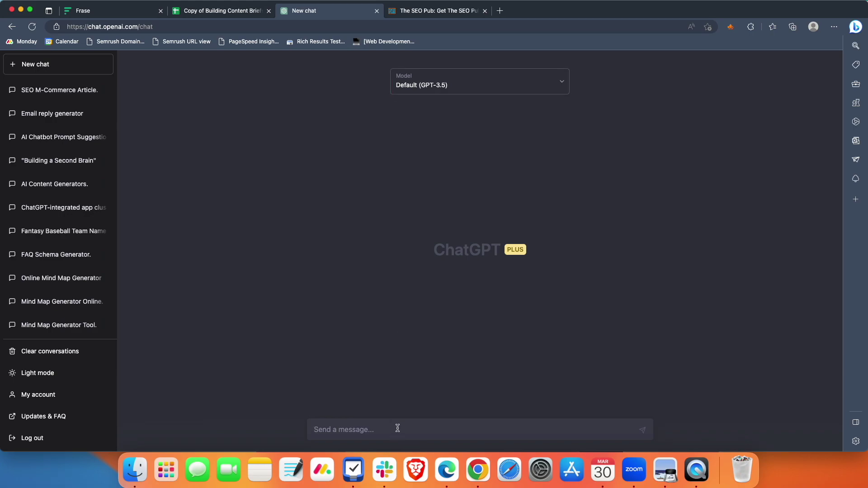
key(super+v)
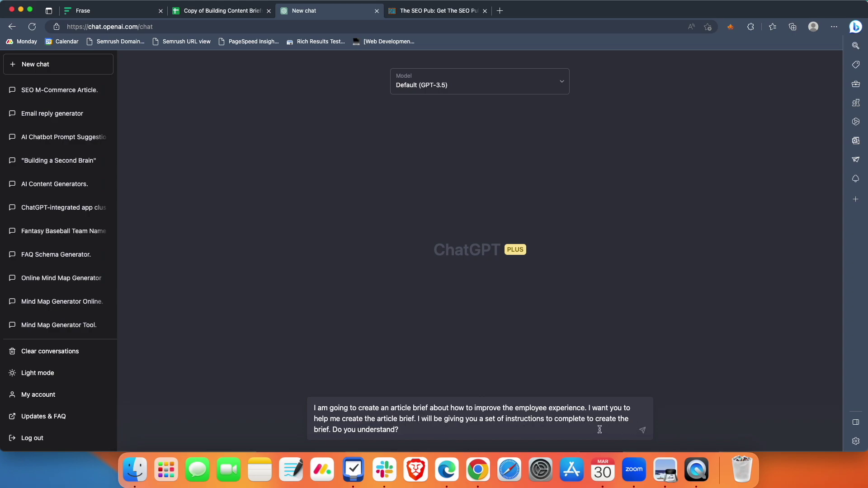
click(641, 430)
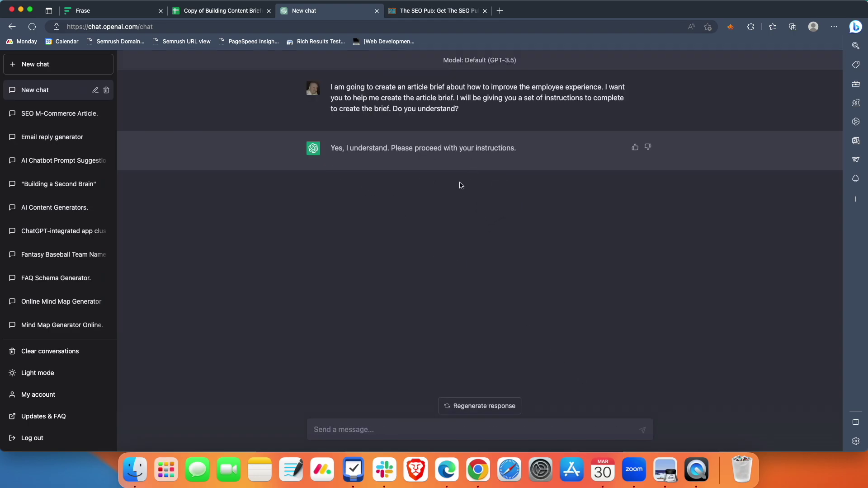
click(226, 11)
Send the C4 article title prompt to ChatGPT.
click(343, 162)
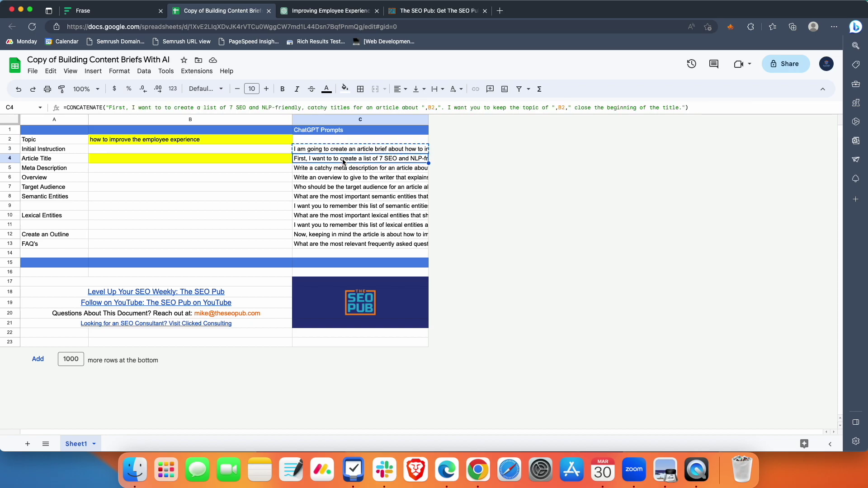
key(super+c)
click(316, 11)
click(385, 428)
key(super+v)
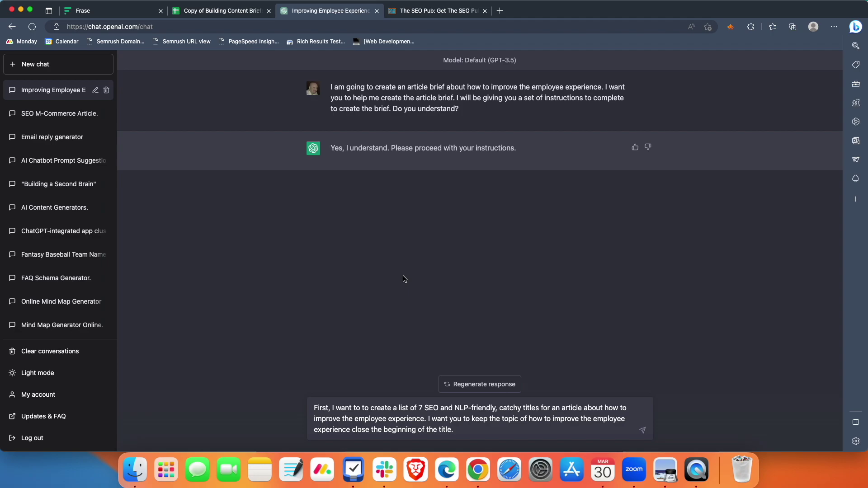
key(Return)
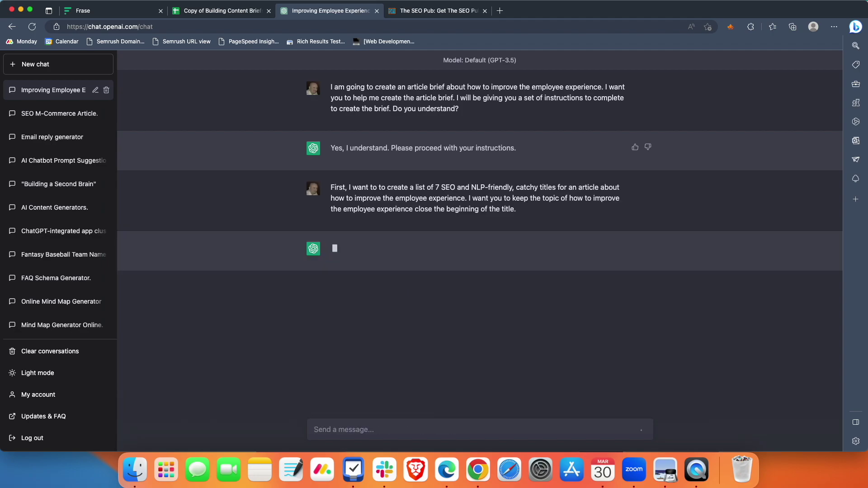
click(219, 11)
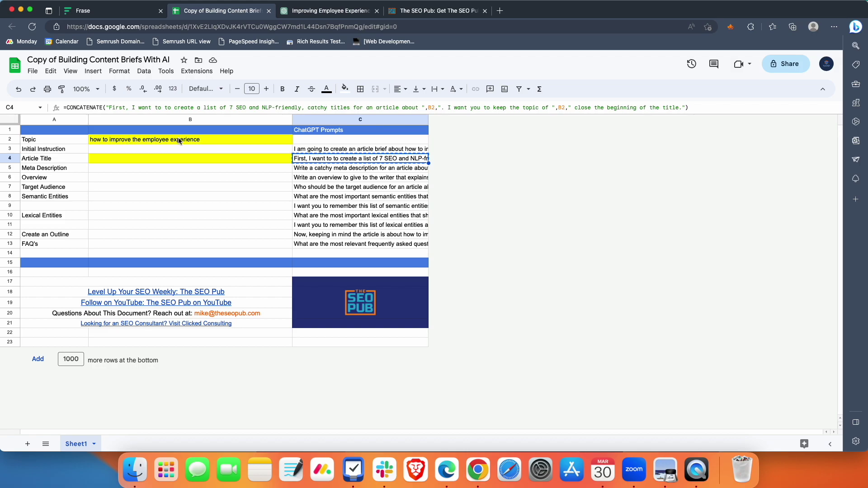
click(315, 11)
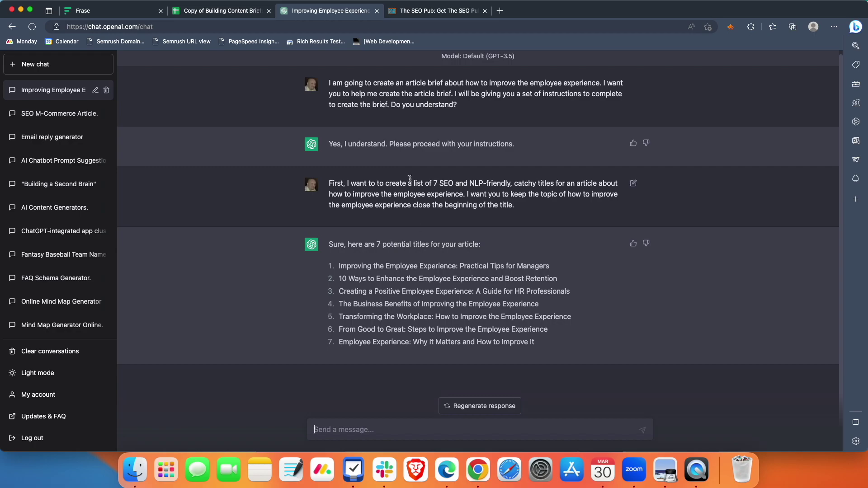
Select the first suggested title, the practical tips for managers one.
double_click(434, 184)
click(457, 204)
drag(339, 267, 578, 290)
click(502, 321)
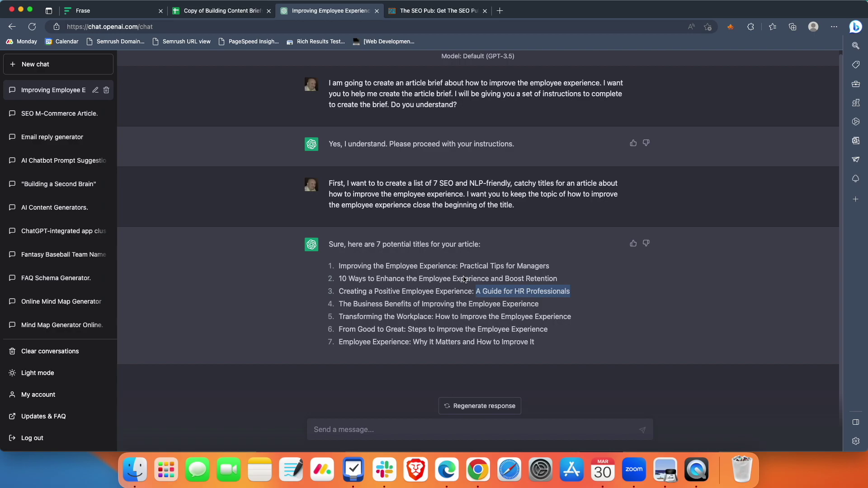
click(421, 274)
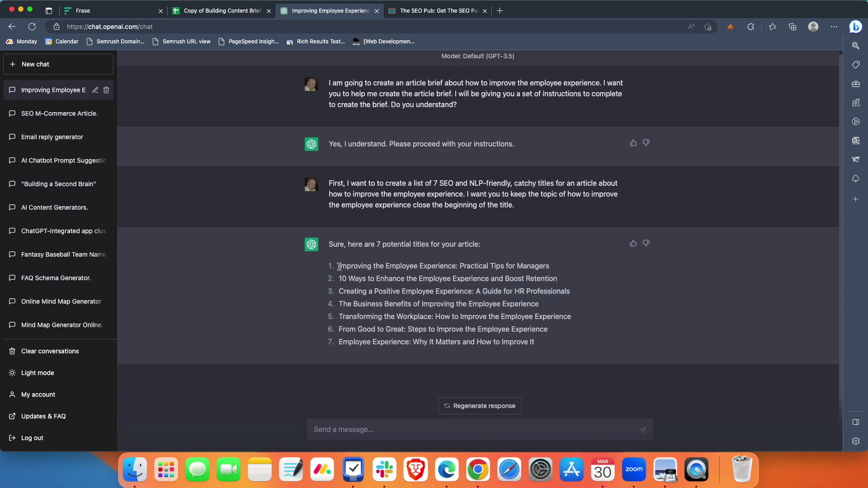
drag(344, 266, 555, 270)
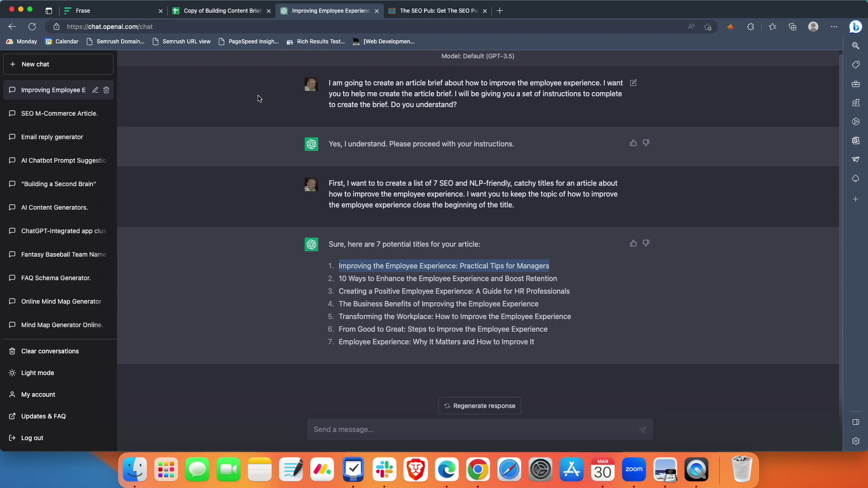
Put 'Improving the Employee Experience: Practical Tips for Managers' in B4 and take the C5 meta-description prompt.
click(201, 13)
click(152, 159)
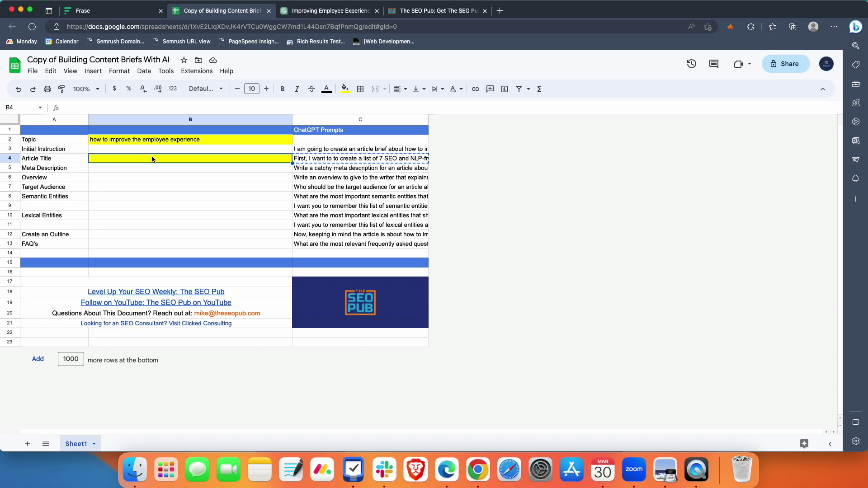
click(145, 106)
key(super+v)
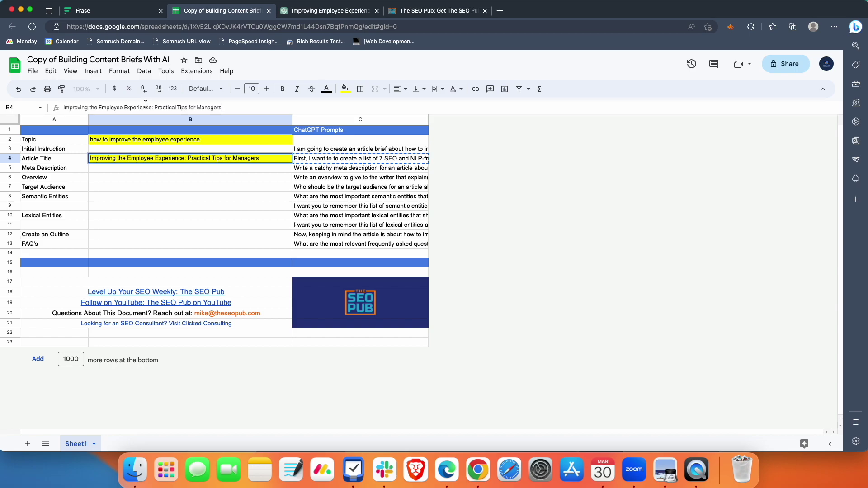
key(Return)
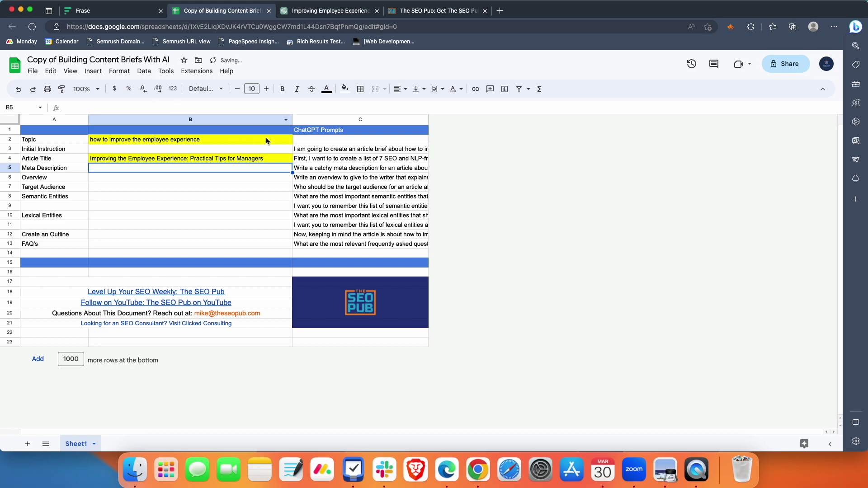
click(358, 170)
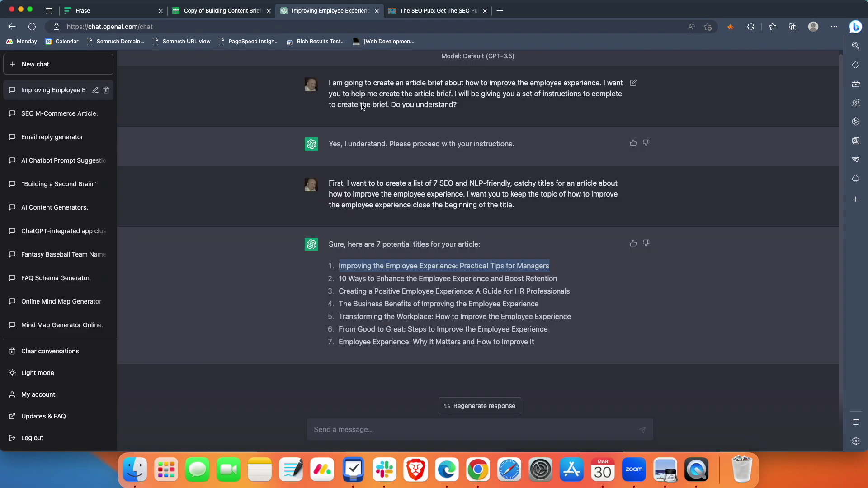
key(ctrl+Tab)
Send the meta-description prompt and select ChatGPT's morale-and-retention description.
click(404, 430)
key(super+v)
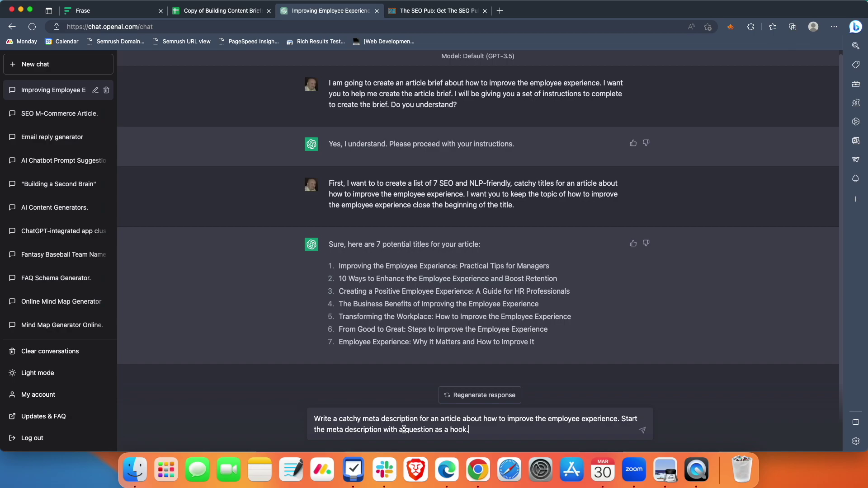
key(Return)
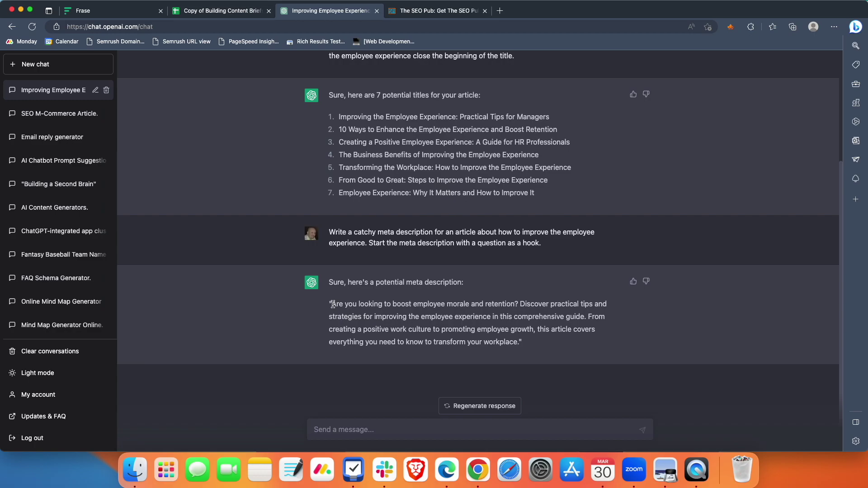
drag(333, 305, 520, 343)
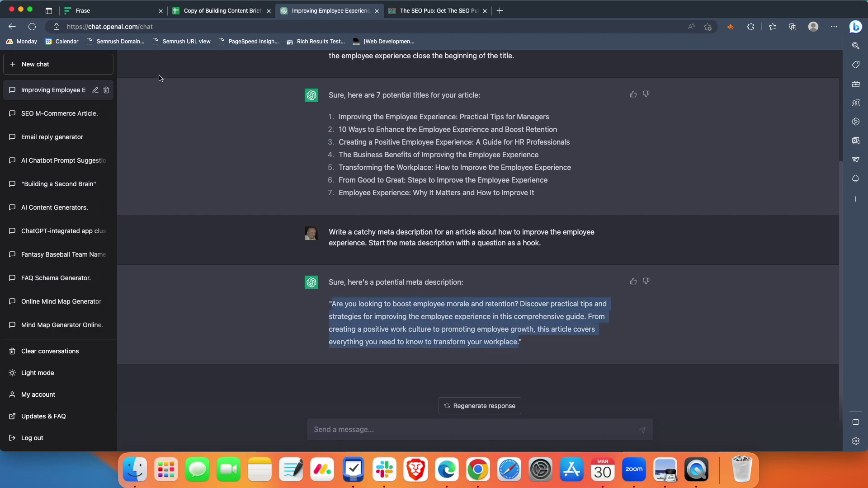
click(90, 15)
Add 'Title Tag:' and 'Meta Description:' lines under Overview, pasting ChatGPT's description after the latter.
click(166, 216)
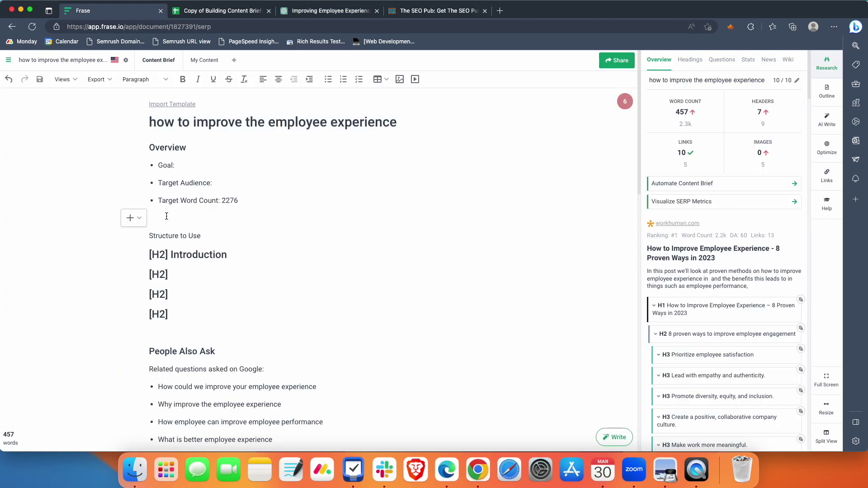
key(Return)
key(Up)
text(T)
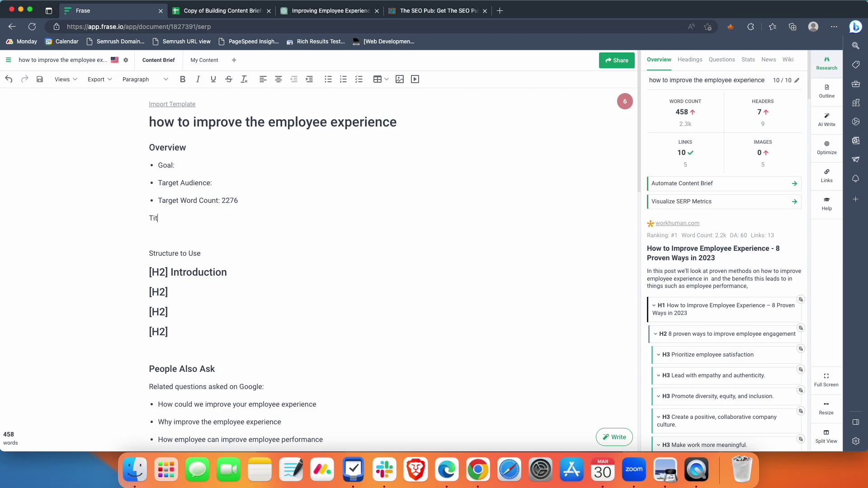
text(itle Tag:)
key(Return)
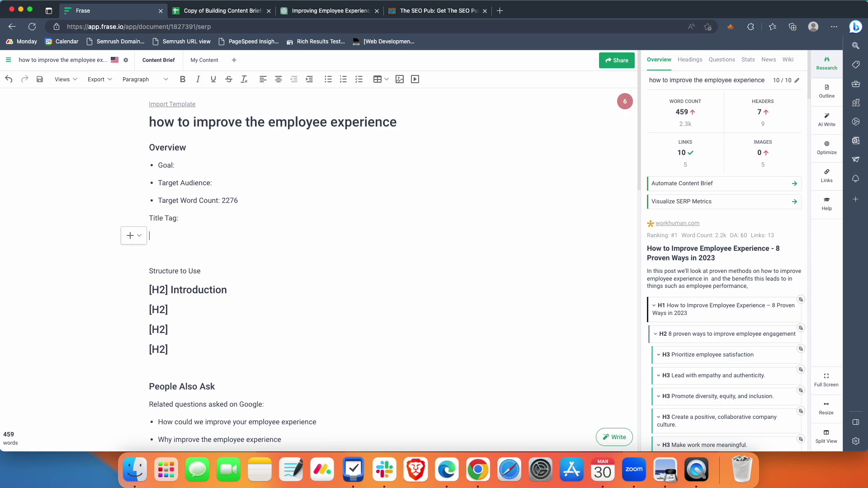
text(Meta Description:)
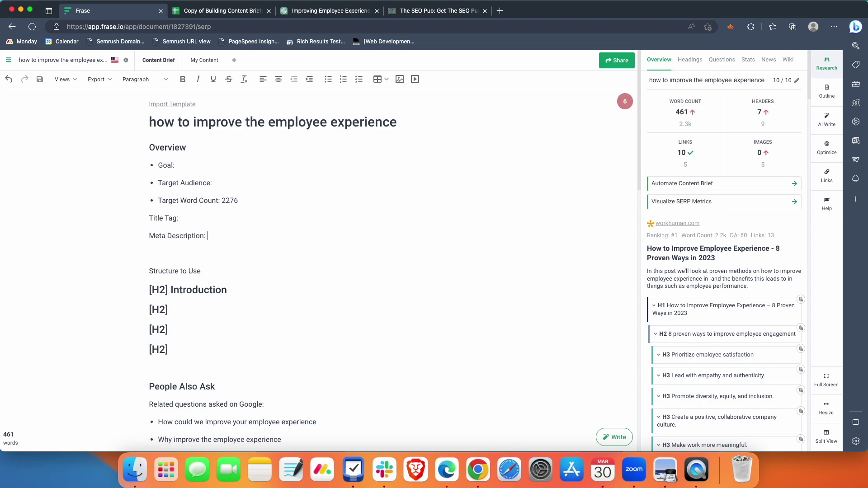
key(super+v)
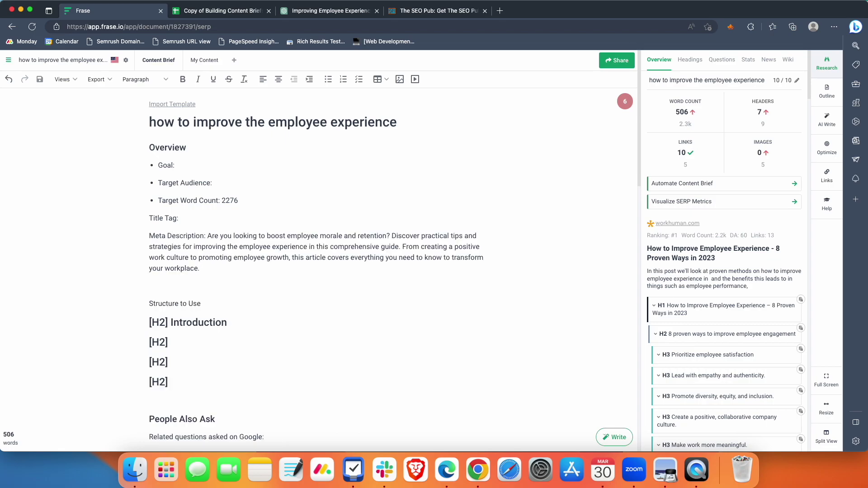
Send the C6 overview prompt from the spreadsheet to ChatGPT.
key(ctrl+Tab)
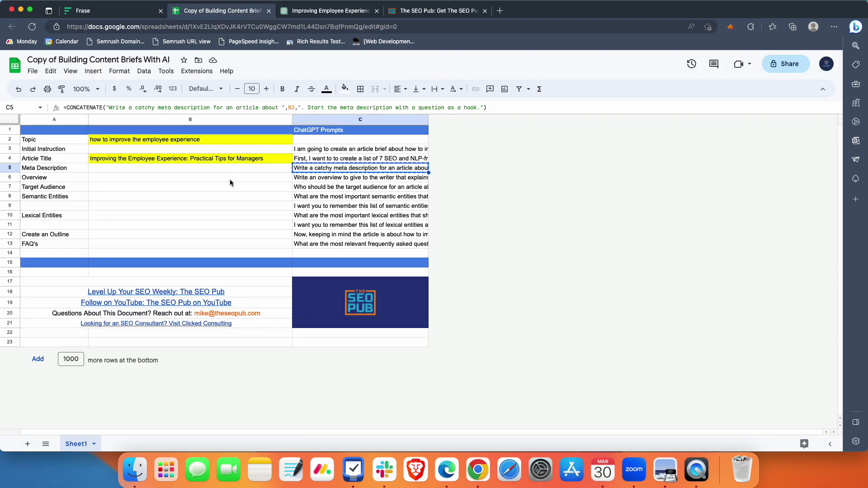
click(319, 179)
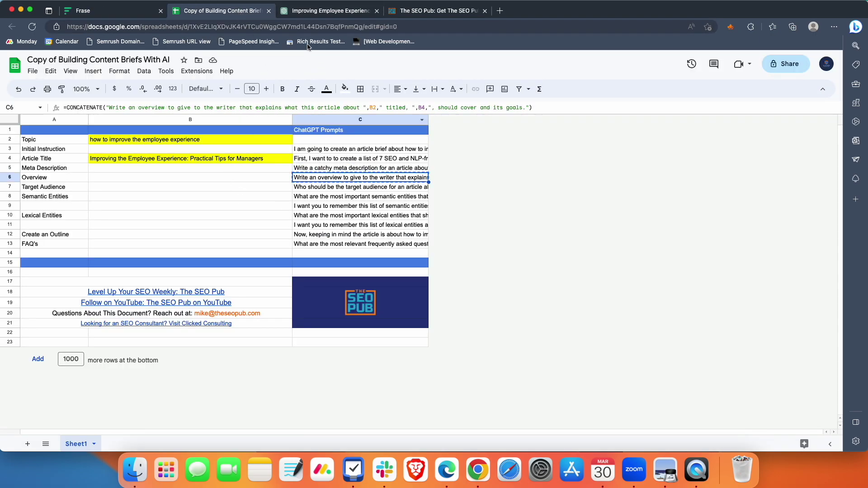
click(311, 10)
click(384, 433)
key(super+v)
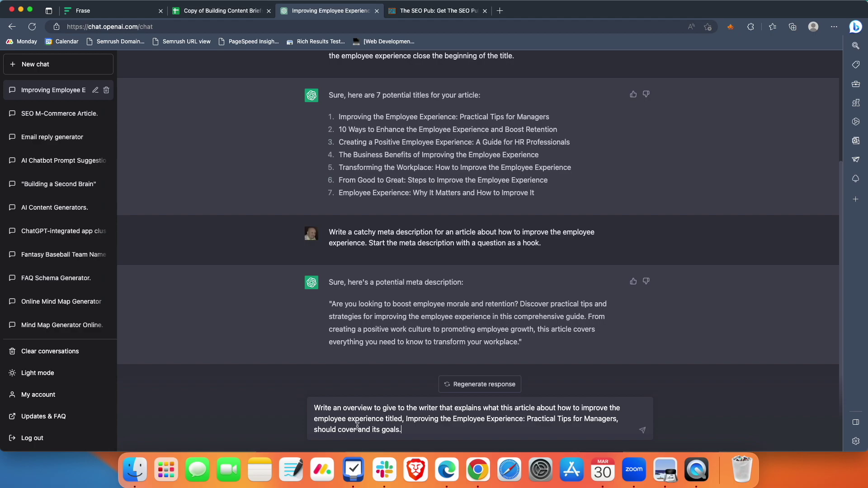
click(641, 429)
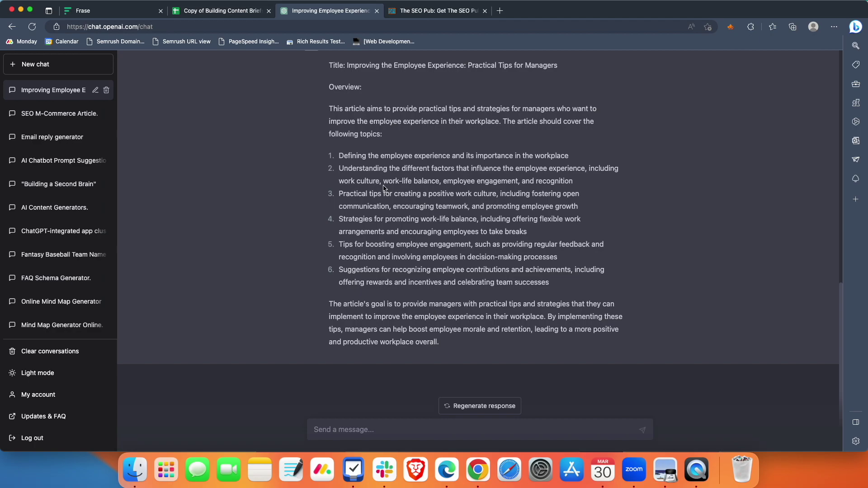
Paste ChatGPT's six-topic overview for managers after Goal: in the Frase brief.
drag(327, 109, 499, 340)
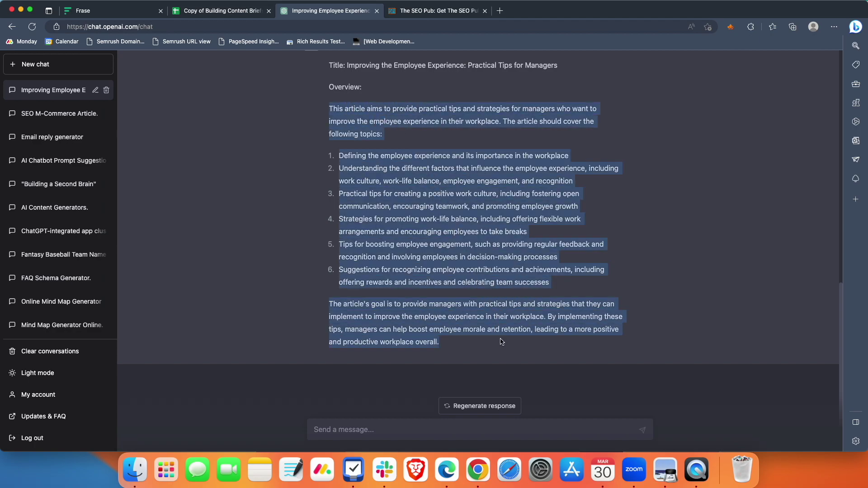
click(122, 17)
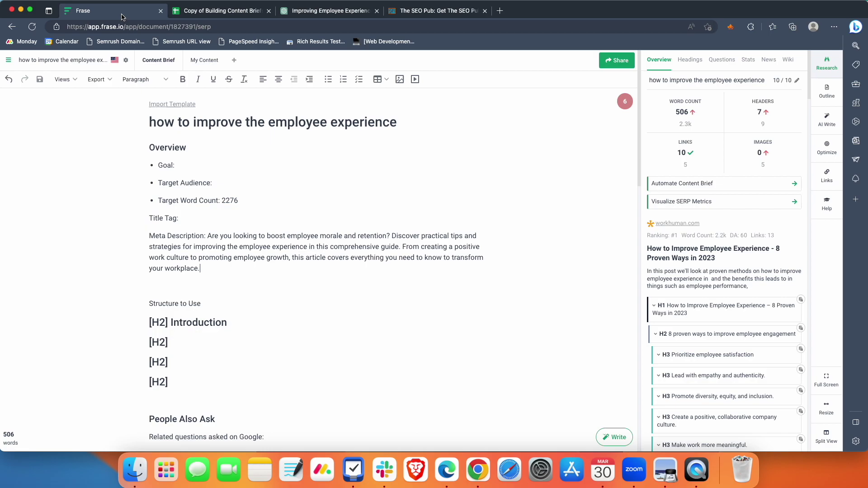
click(202, 166)
key(super+v)
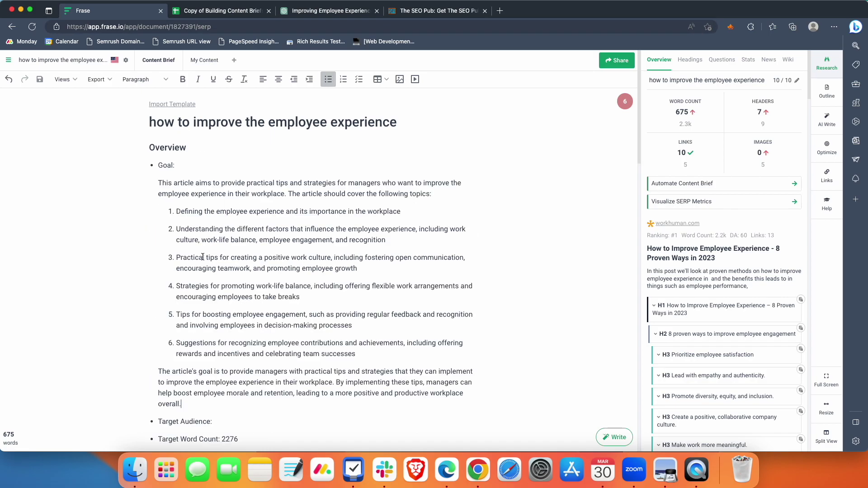
click(241, 13)
Send the C7 target-audience prompt to ChatGPT and select its answer naming HR professionals and managers.
click(319, 187)
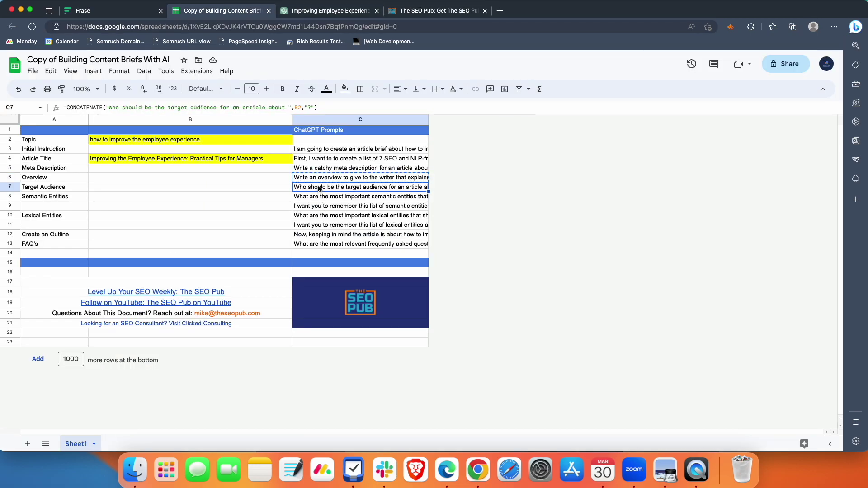
key(super+c)
key(ctrl+Tab)
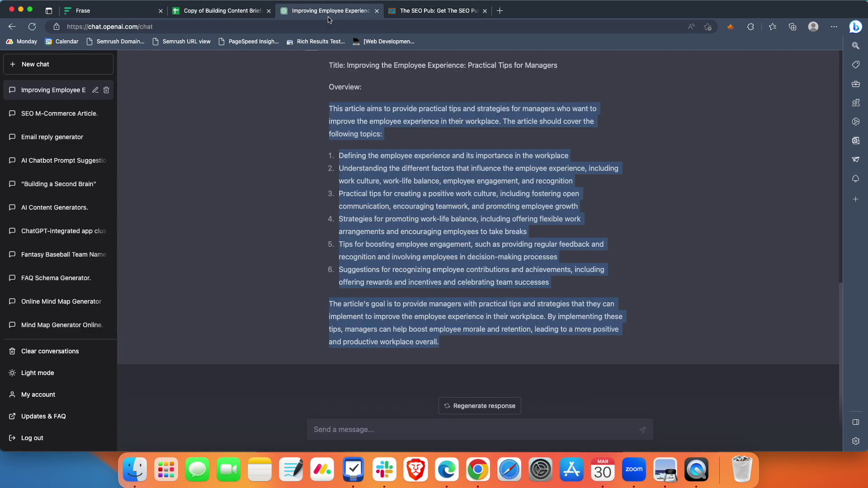
click(358, 430)
key(super+v)
key(Return)
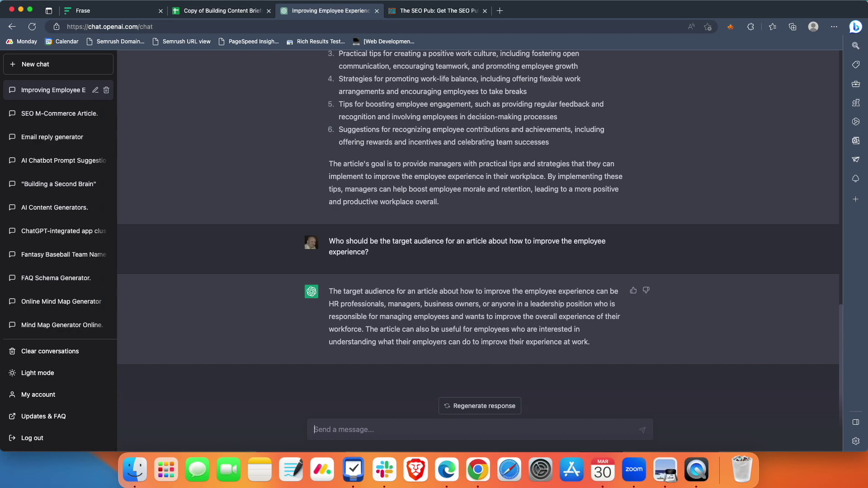
drag(330, 290, 602, 345)
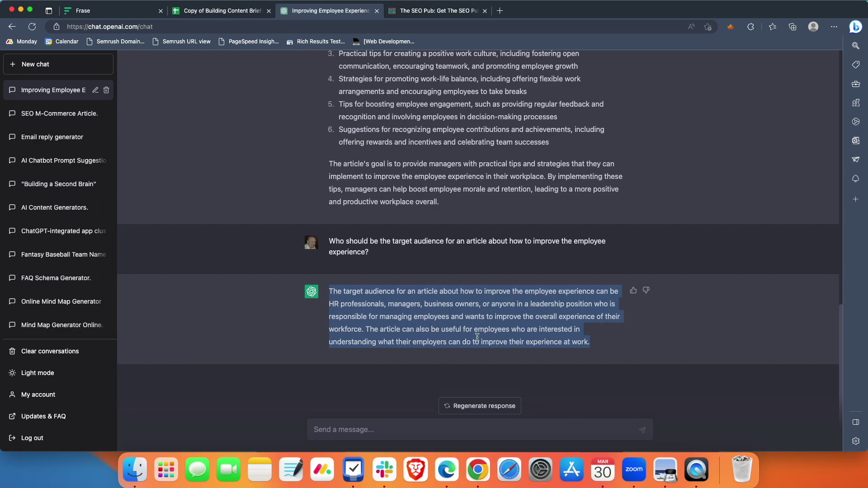
Paste ChatGPT's audience answer after Target Audience: in the Frase brief.
click(136, 13)
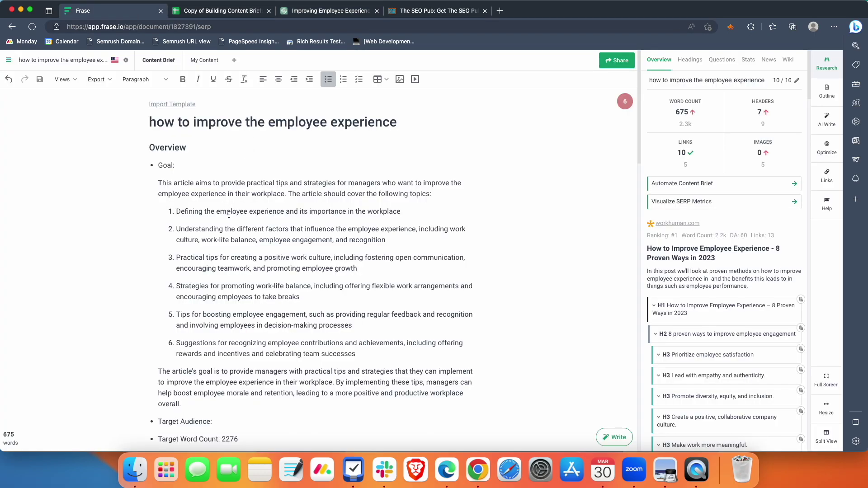
scroll(231, 249, down, 3)
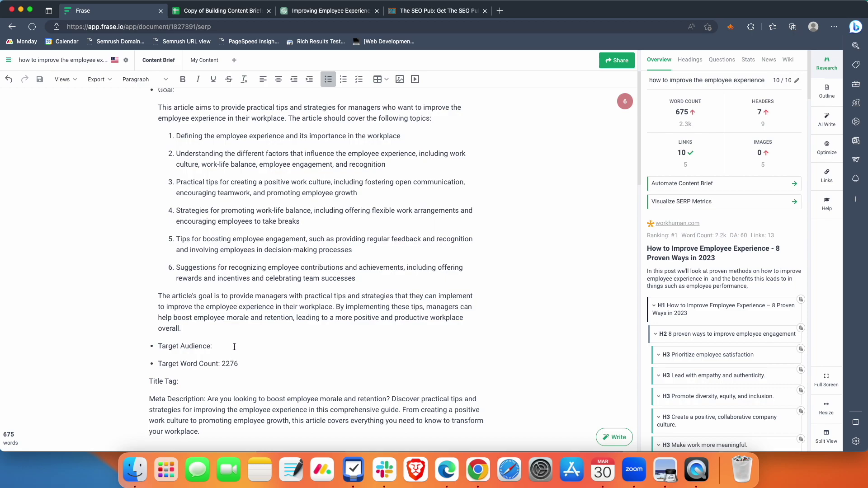
key(super+v)
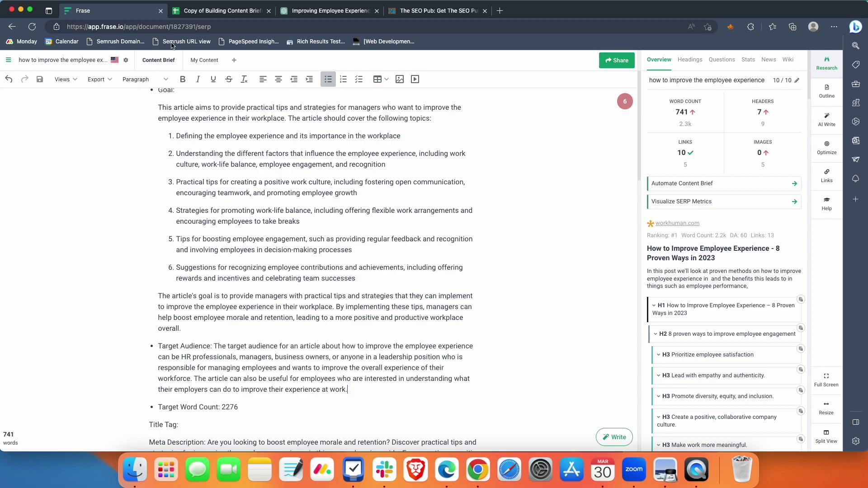
click(229, 13)
click(337, 12)
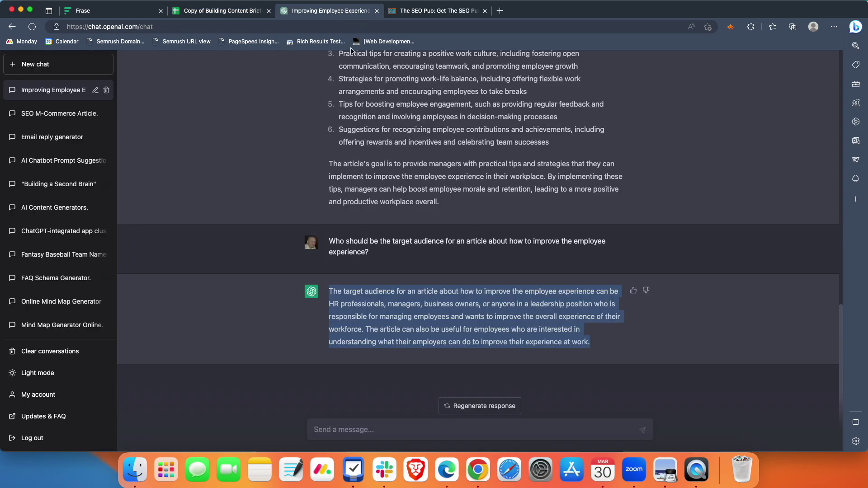
Send the C8 semantic-entities prompt for the employee experience article to ChatGPT.
click(235, 16)
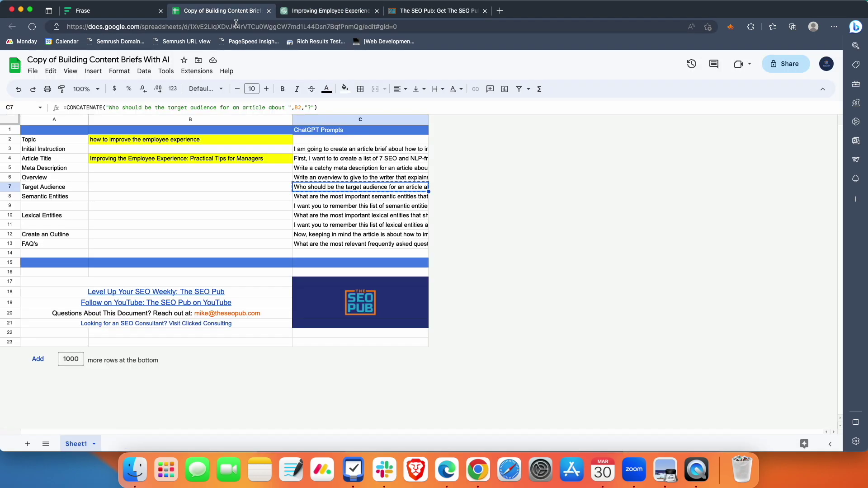
click(320, 198)
key(super+c)
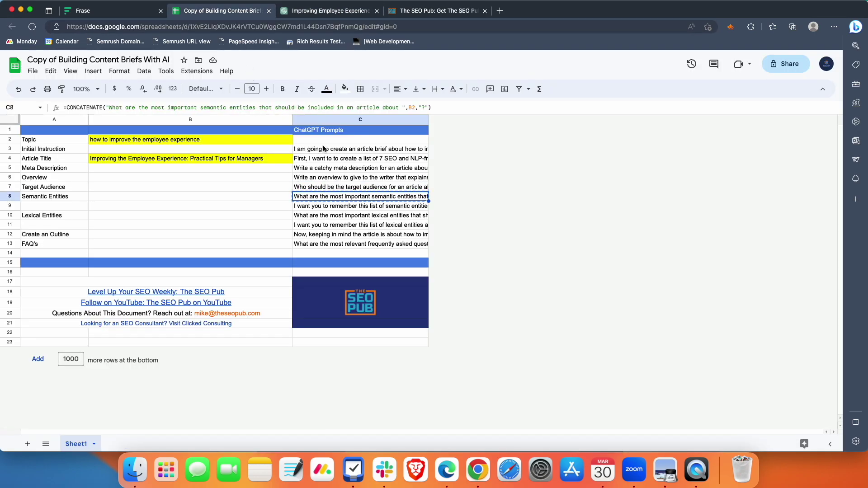
click(320, 10)
click(395, 425)
key(super+v)
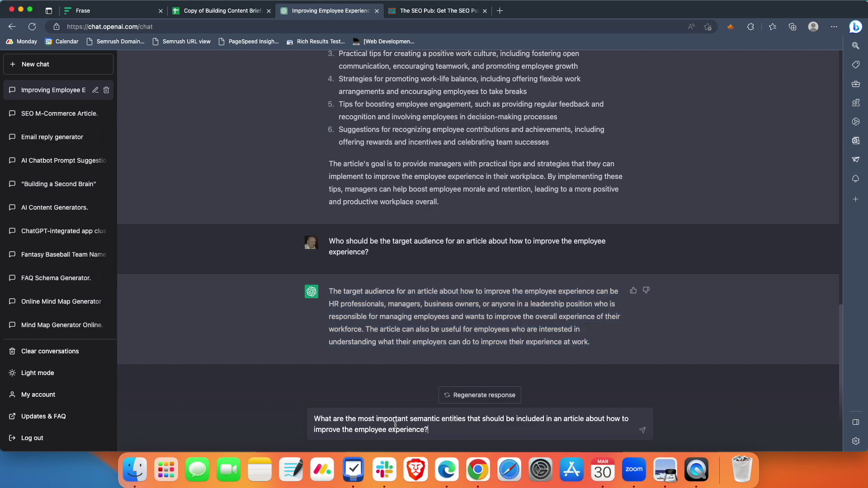
key(Return)
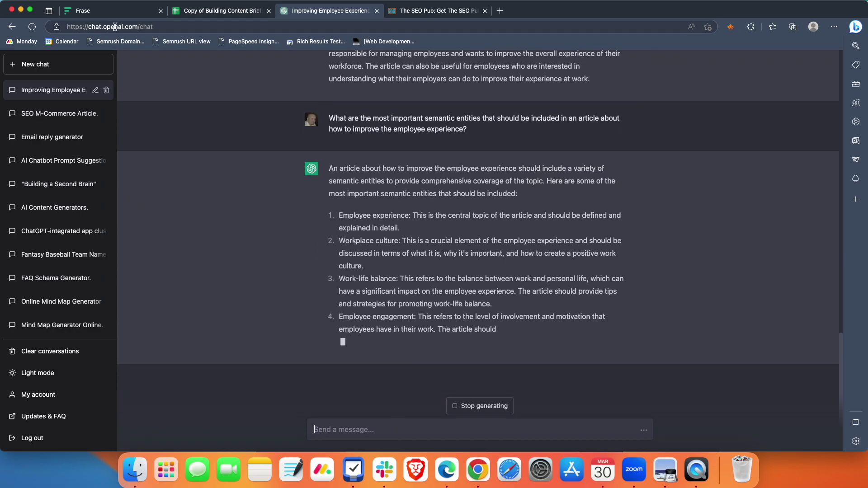
click(110, 12)
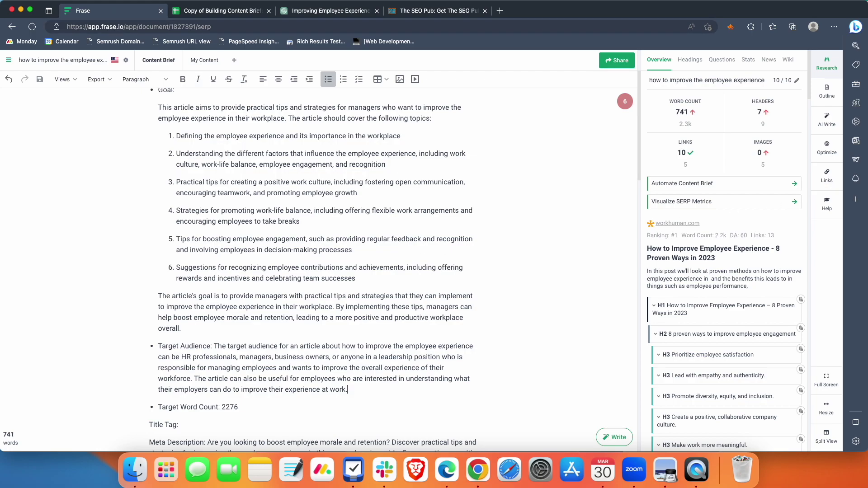
Show the Top Topics grouping in Frase's topic optimisation panel.
click(826, 148)
click(676, 99)
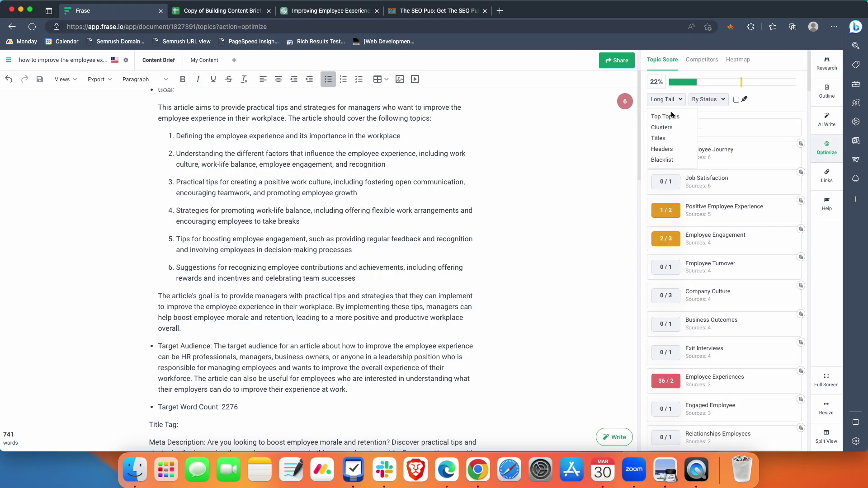
click(671, 117)
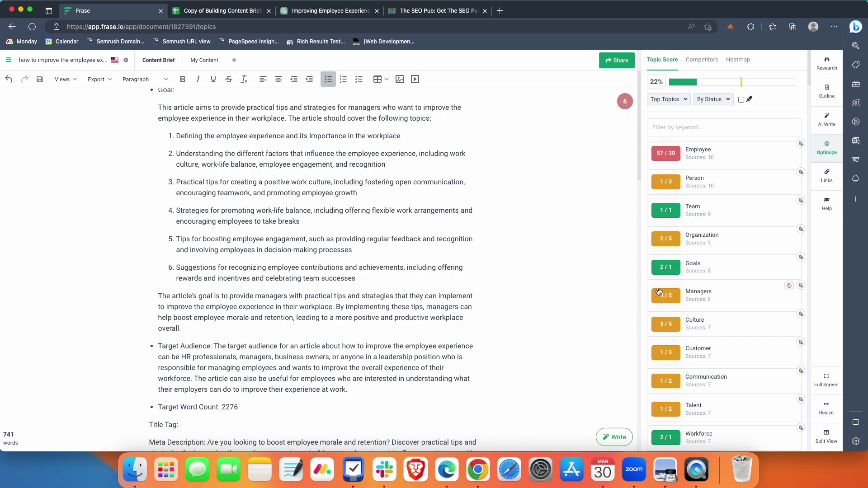
Add an 'Entities to use:' Heading 2 below the search results at the brief's end.
scroll(471, 338, down, 15)
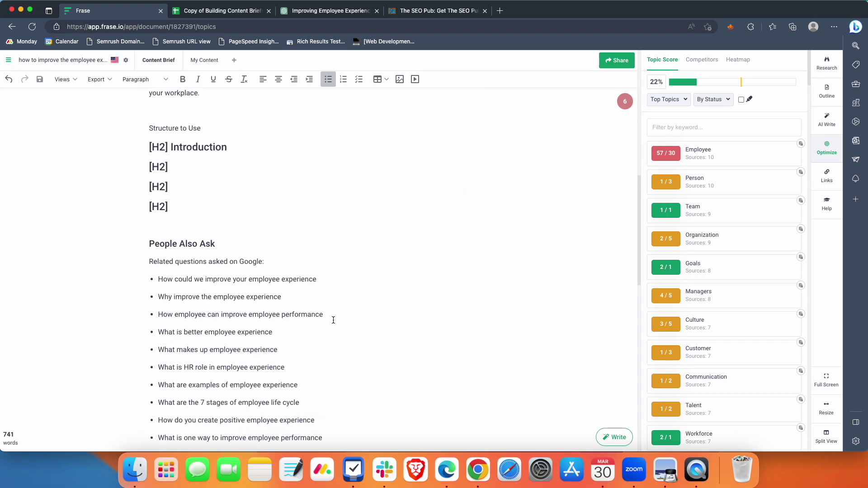
scroll(334, 334, down, 8)
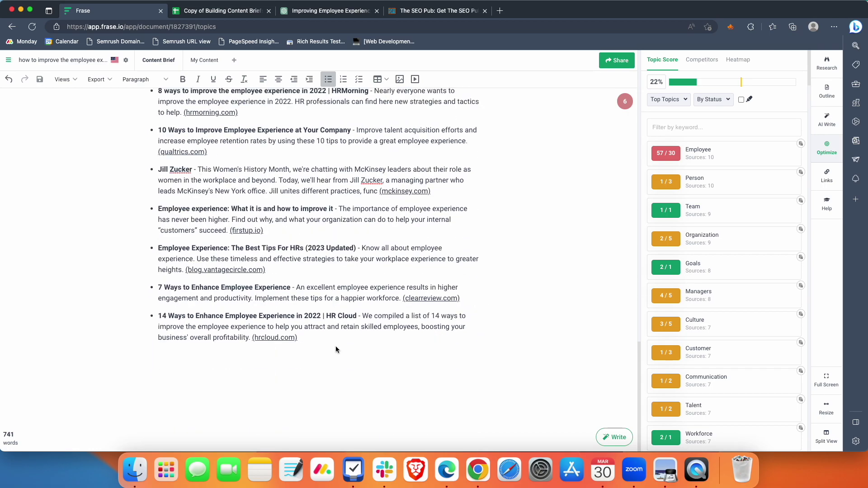
click(336, 345)
key(Return)
key(Return)
text(Entities to use:)
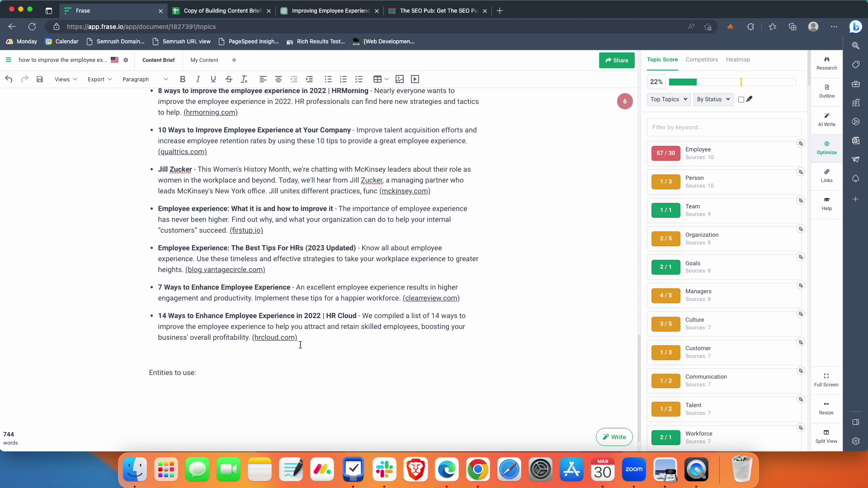
click(139, 80)
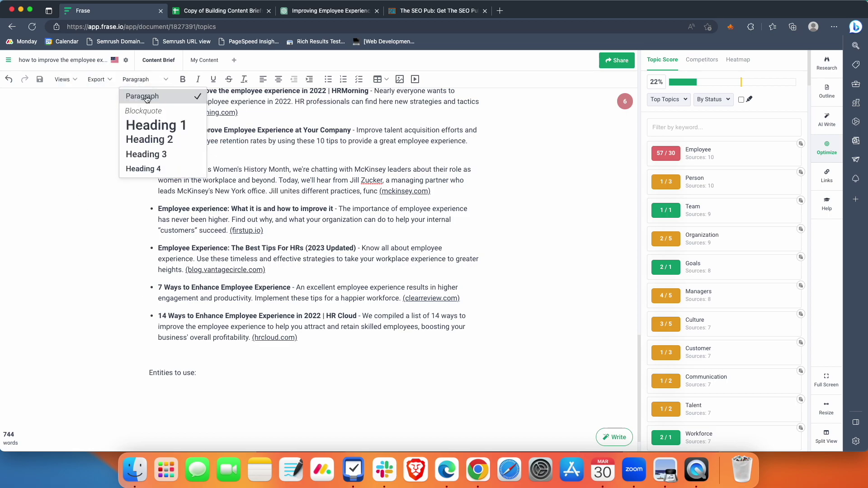
click(151, 139)
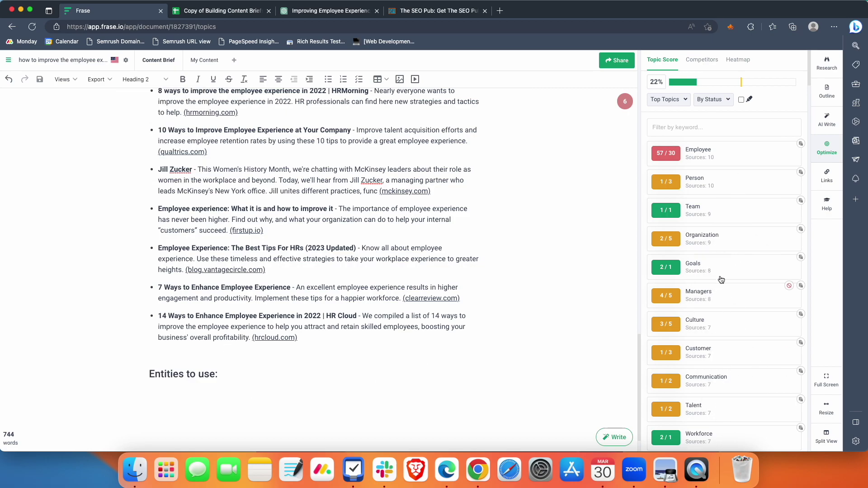
Scroll back up to review the first semantic entity in ChatGPT's answer.
click(328, 10)
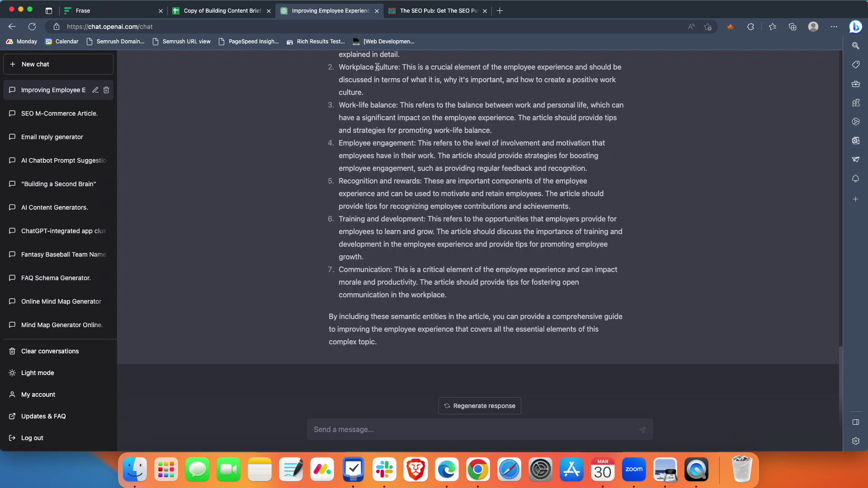
scroll(403, 131, up, 2)
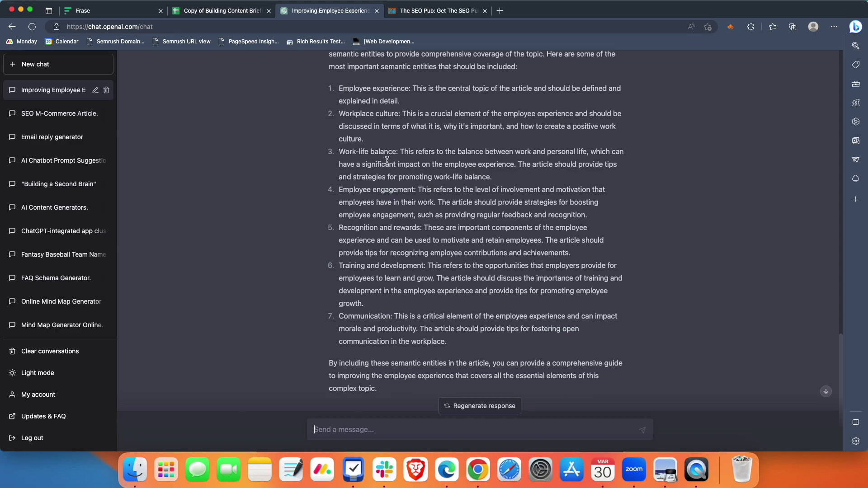
scroll(387, 160, up, 1)
scroll(387, 161, up, 1)
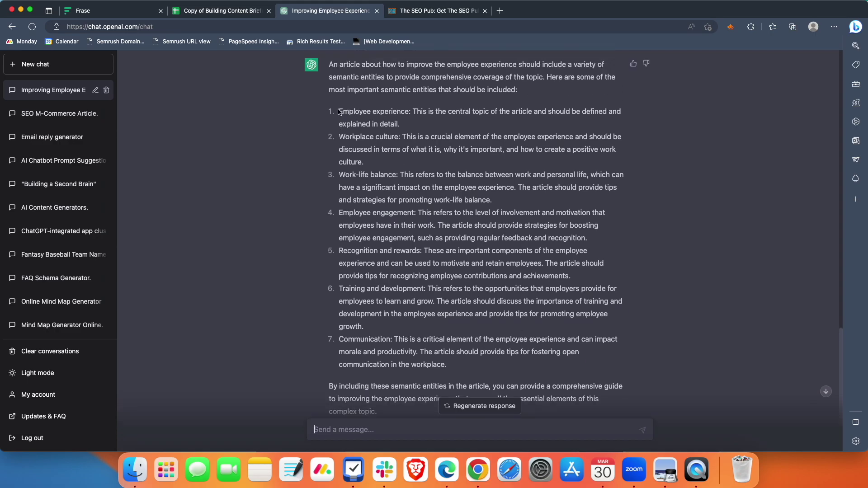
drag(339, 112, 420, 112)
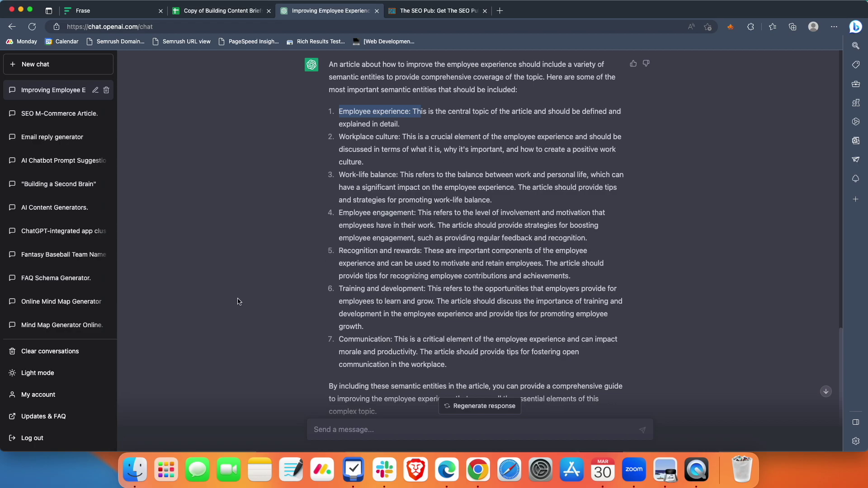
click(350, 273)
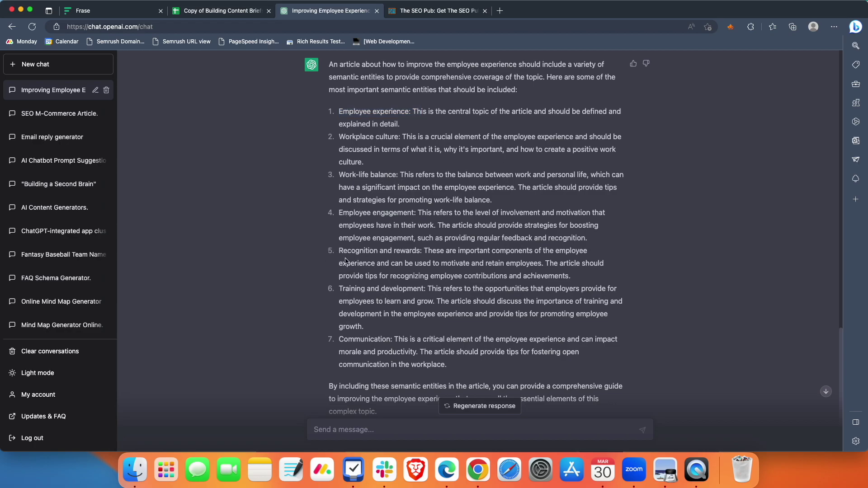
Send the C9 prompt telling ChatGPT to remember the list as [SEMANTIC ENTITIES].
click(216, 11)
click(316, 219)
click(328, 11)
key(super+v)
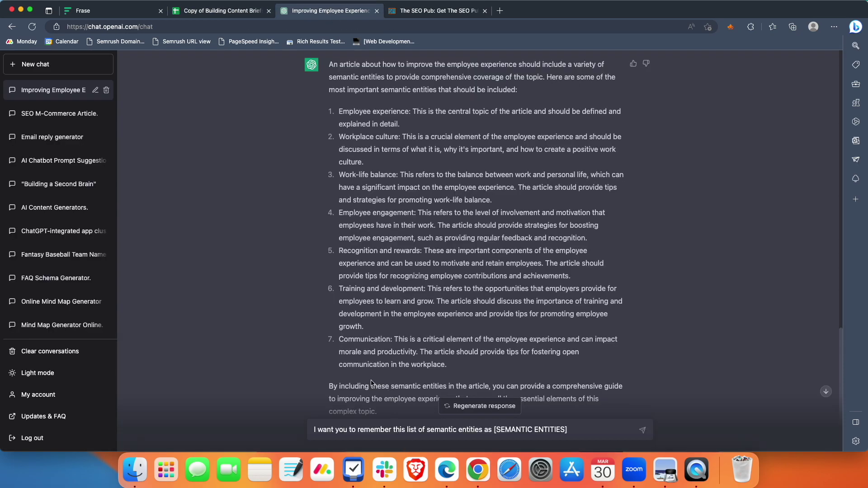
scroll(282, 279, down, 3)
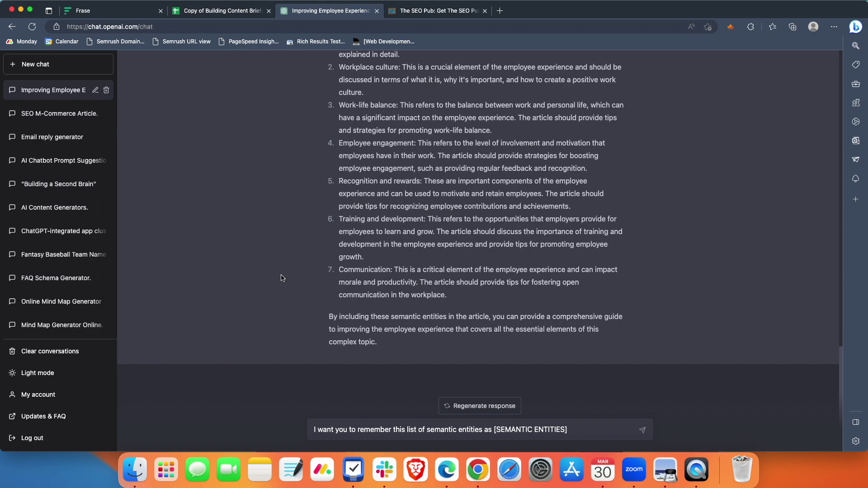
key(Return)
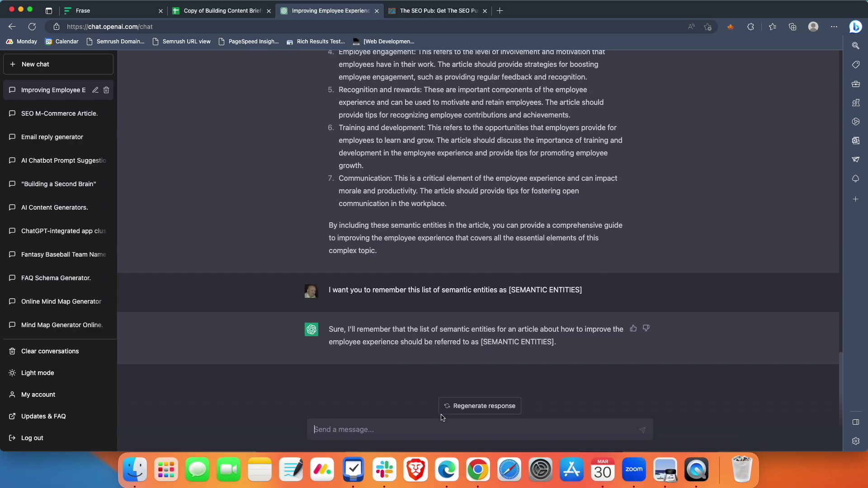
Ask ChatGPT 'Show me the list of [SEMANTIC ENTITIES]'.
text(Show me the list of [SEMANTIC ENTITIES)
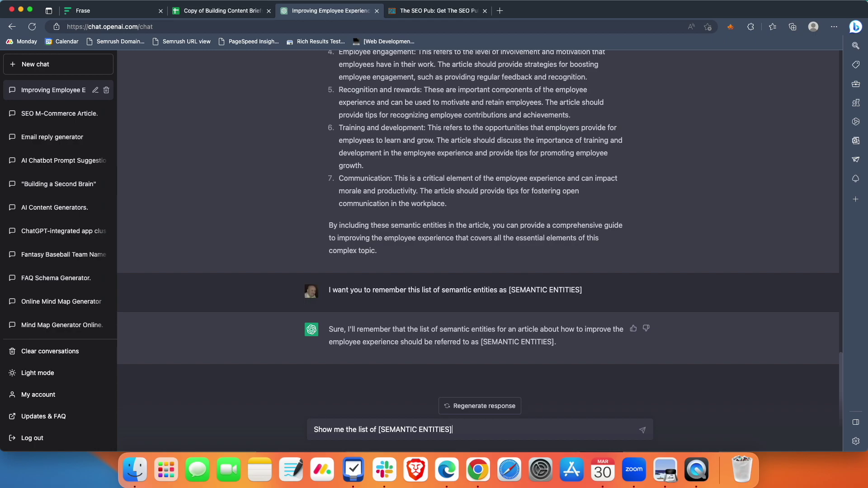
key(Return)
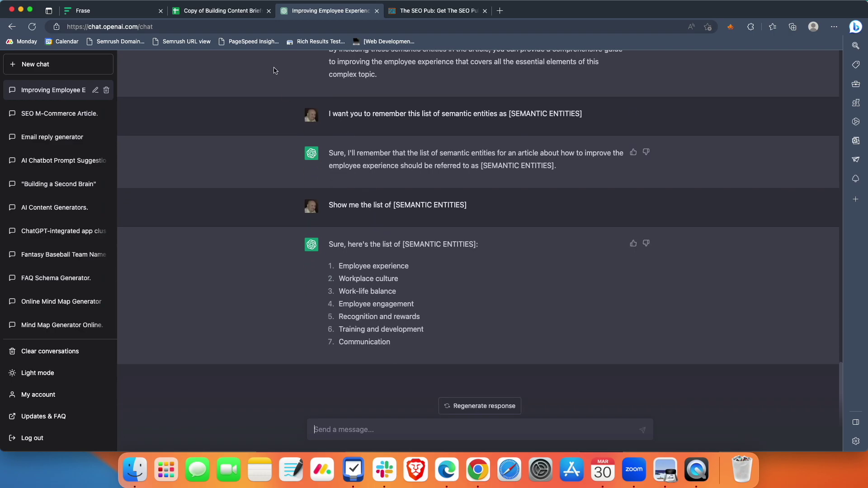
click(237, 8)
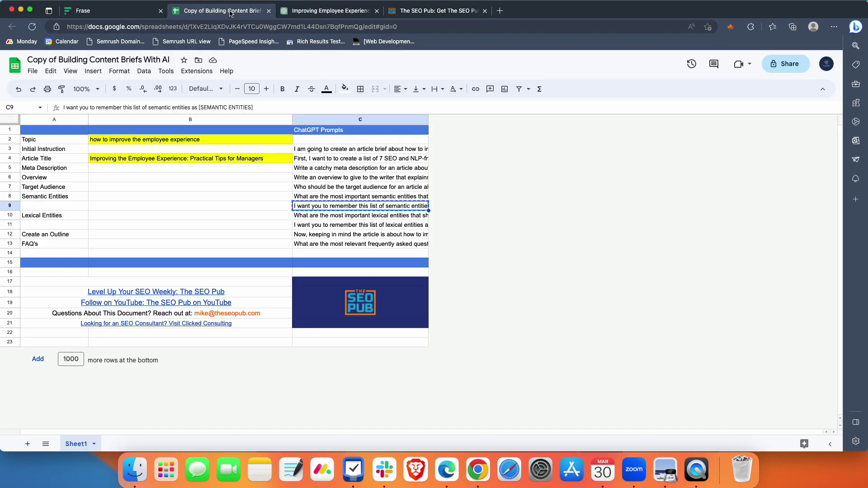
Send the C10 lexical-entities prompt to ChatGPT, getting Morale, Retention, Feedback and others.
click(385, 219)
key(super+c)
click(323, 11)
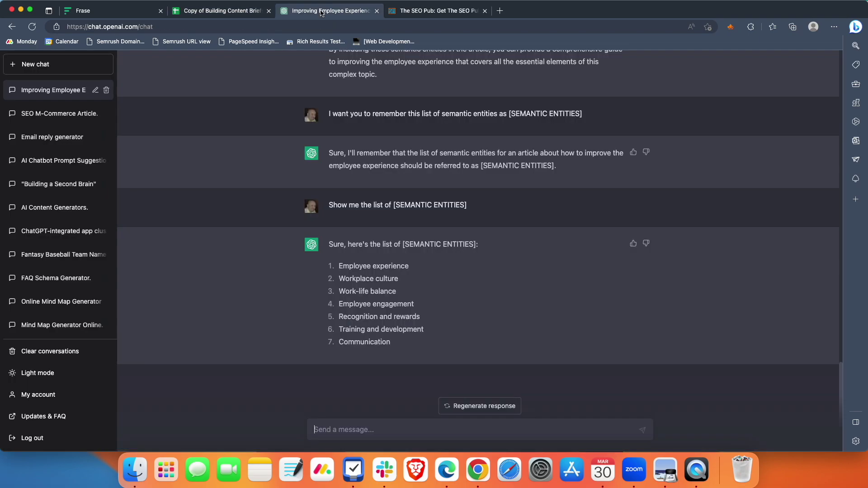
click(387, 427)
key(super+v)
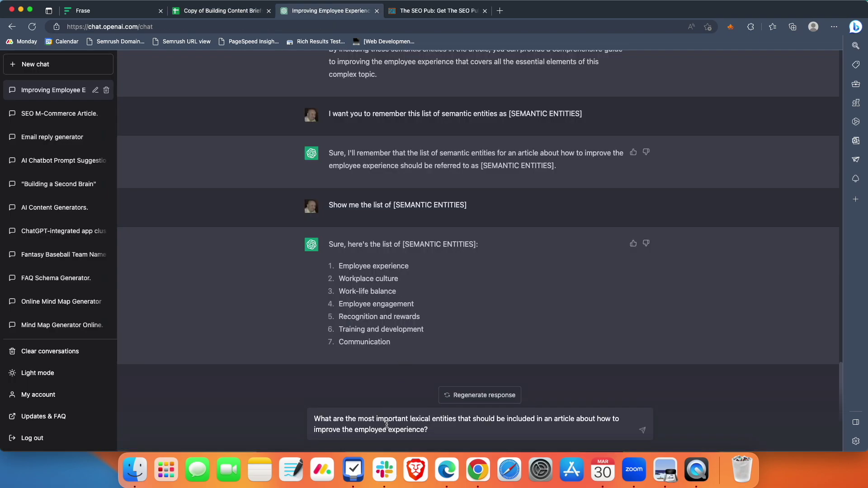
key(Return)
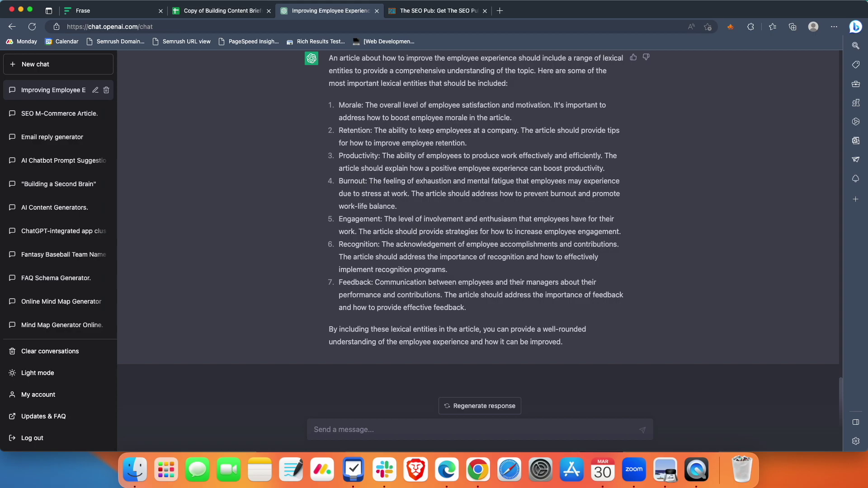
Send the C11 prompt saving that list as [LEXICAL ENTITIES].
click(249, 13)
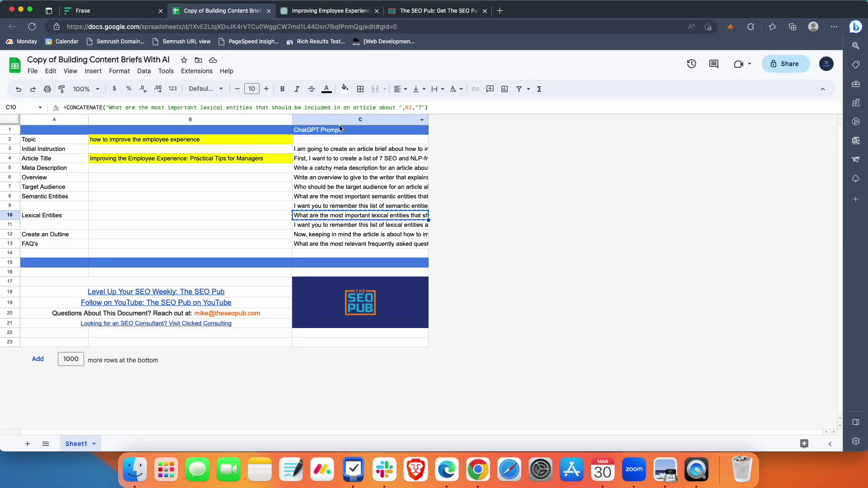
click(328, 227)
key(super+c)
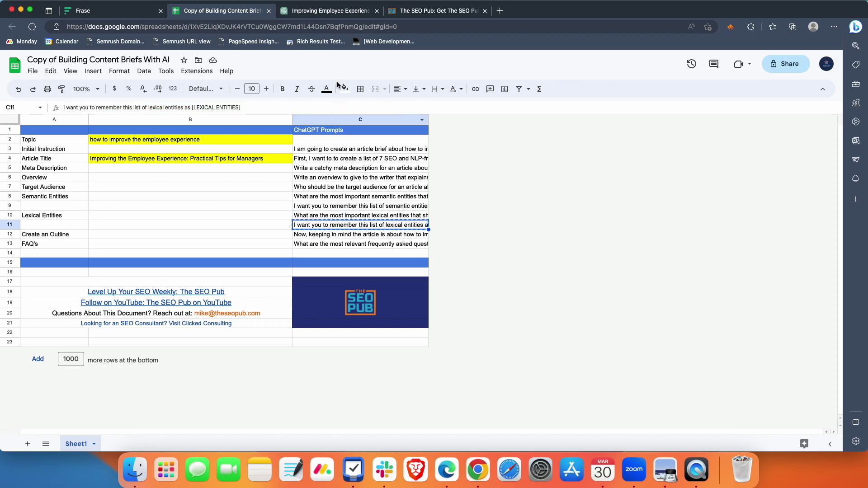
click(330, 11)
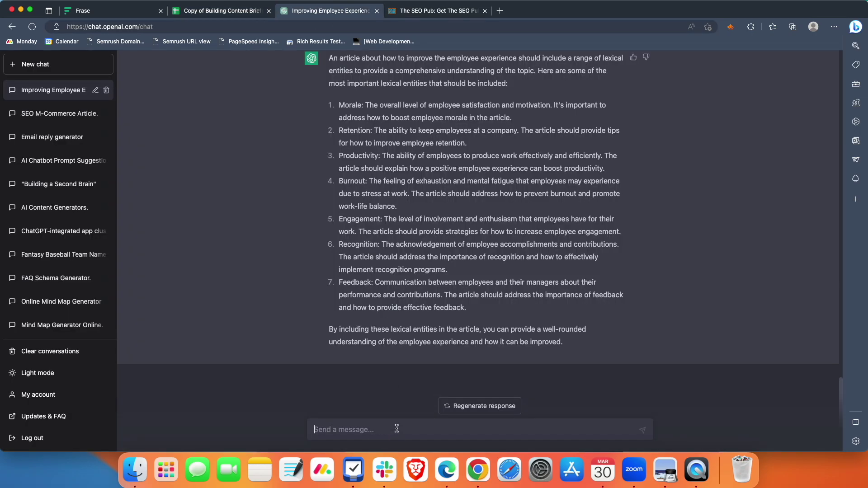
key(super+v)
key(Return)
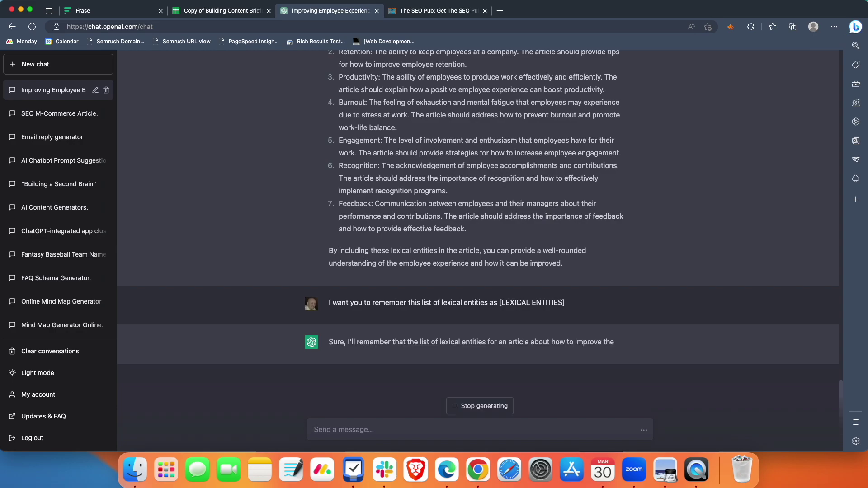
click(223, 11)
Send the C12 detailed-outline prompt and review the outline from Introduction to Training and Development.
click(351, 235)
key(super+c)
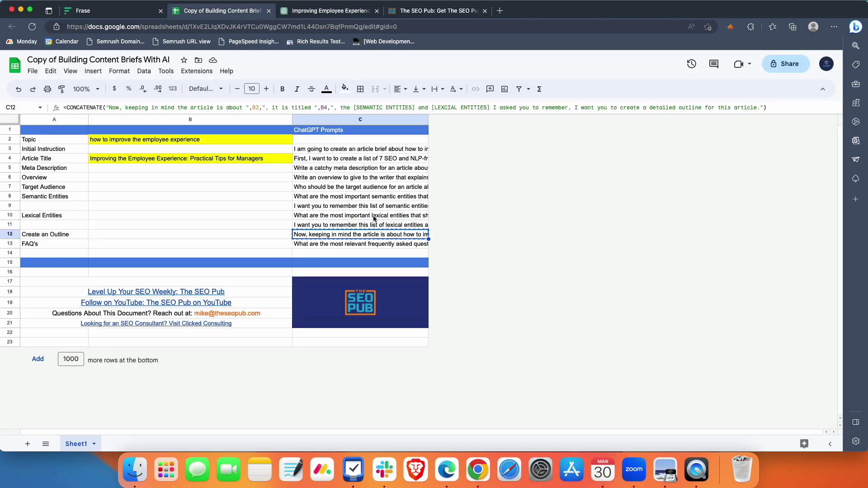
click(319, 9)
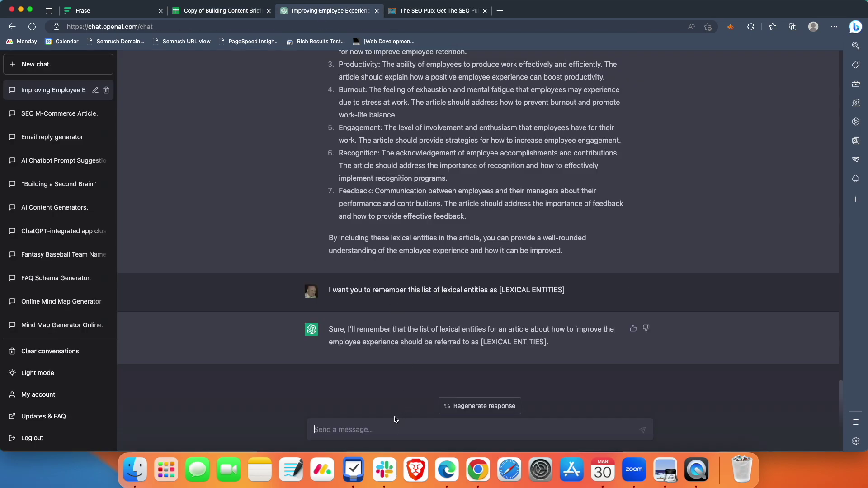
key(super+v)
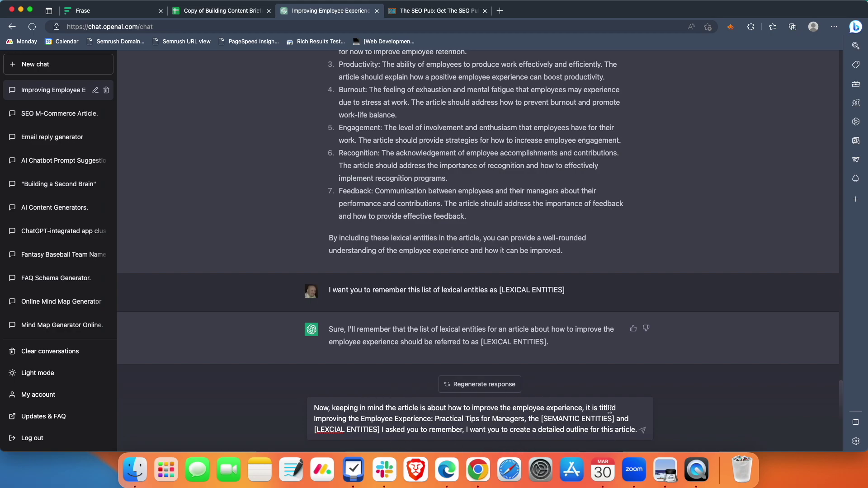
click(642, 431)
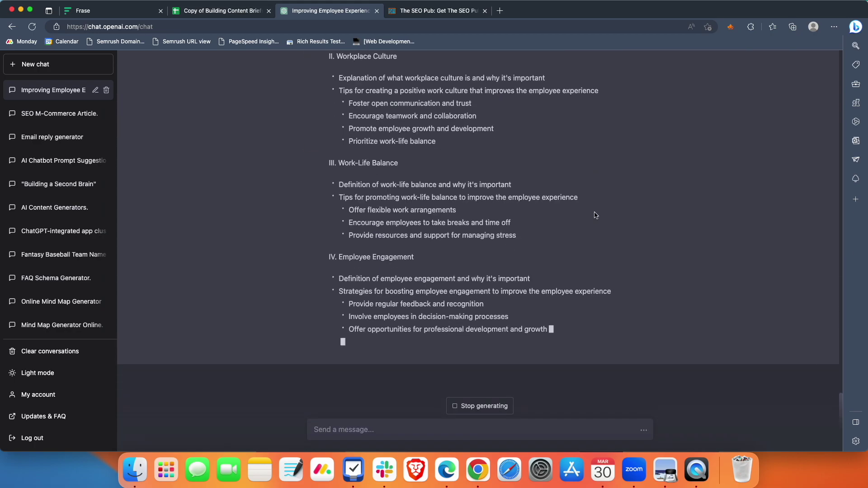
scroll(594, 215, up, 7)
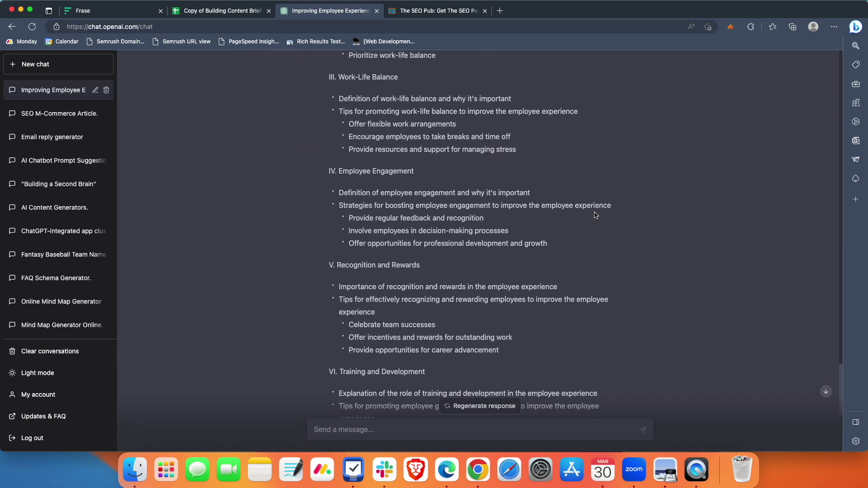
scroll(595, 216, up, 2)
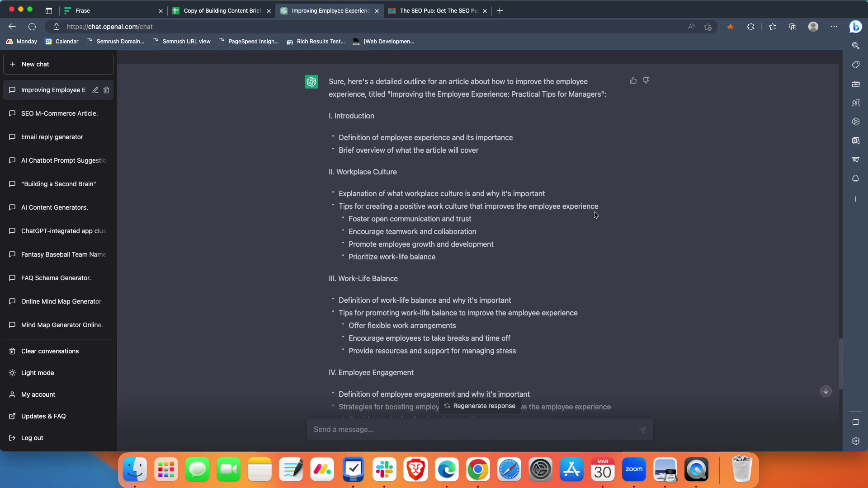
scroll(595, 216, down, 2)
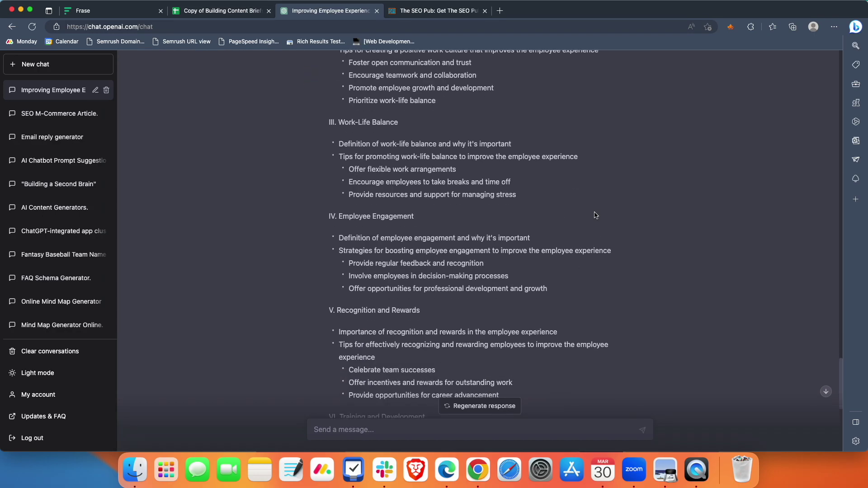
scroll(595, 216, up, 8)
Show Frase's Research panel beside Structure to Use and browse competitor outlines like Gallup's.
click(128, 9)
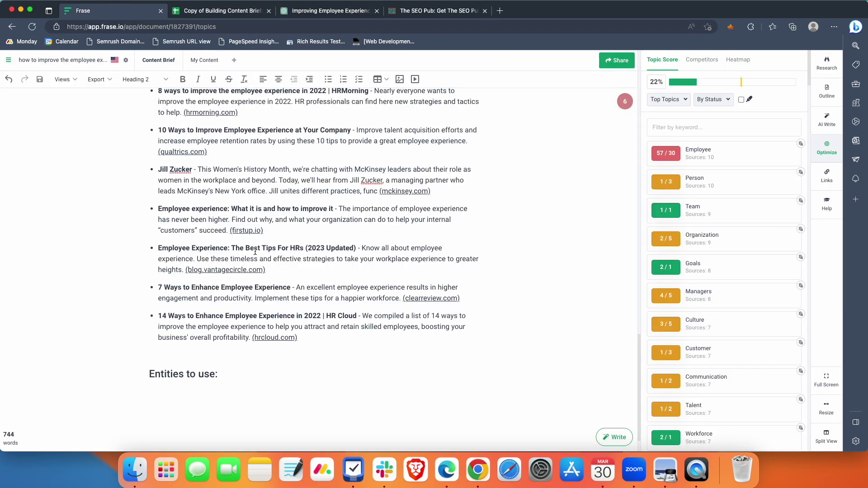
scroll(255, 251, up, 15)
scroll(255, 251, down, 5)
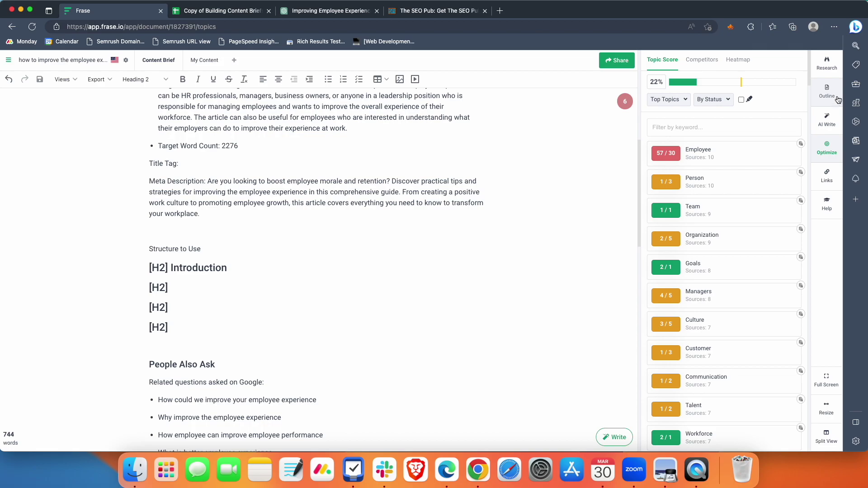
click(826, 63)
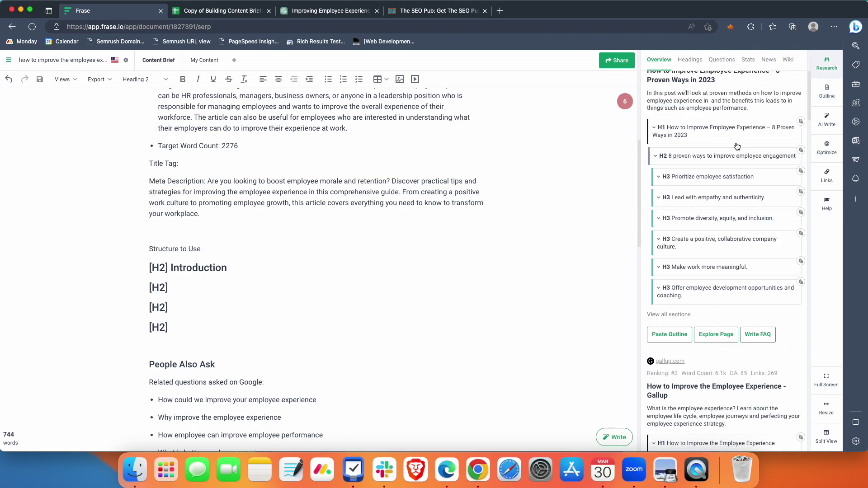
scroll(712, 347, down, 5)
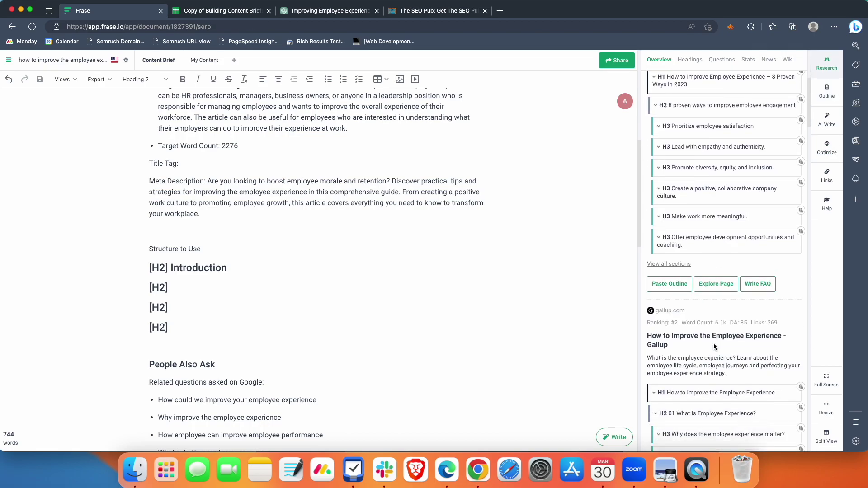
scroll(714, 347, down, 1)
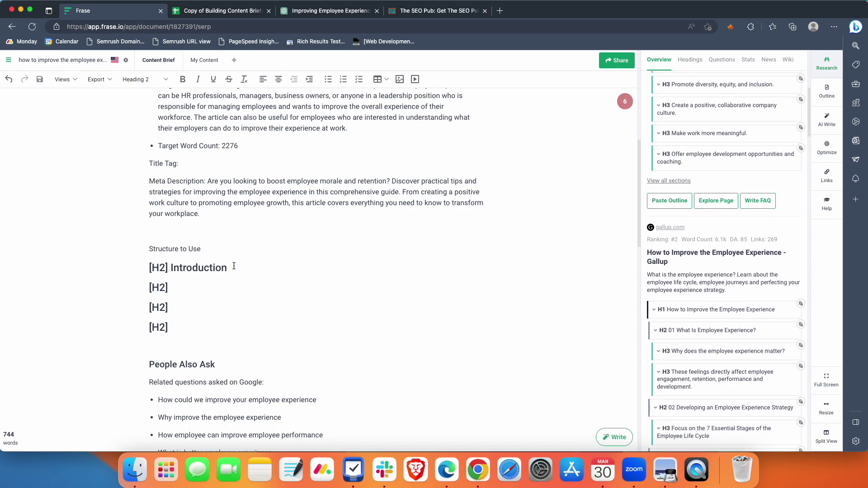
scroll(722, 249, down, 2)
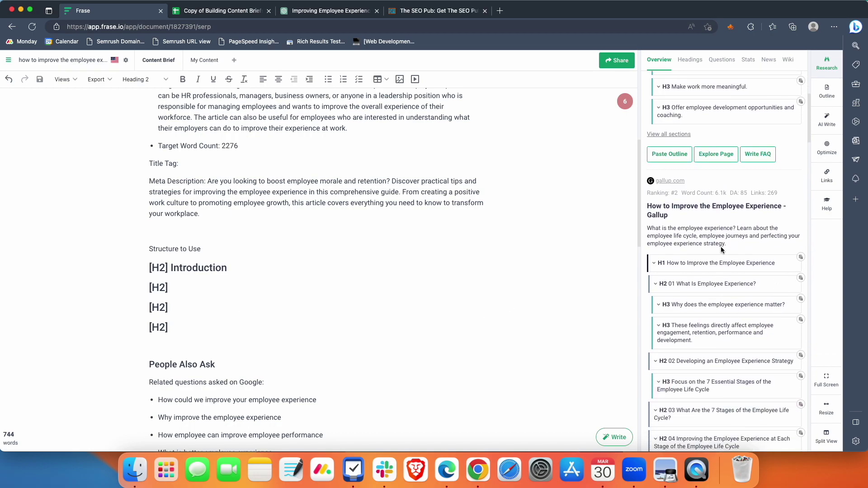
Review ChatGPT's outline sections down through VII. Communication.
click(317, 11)
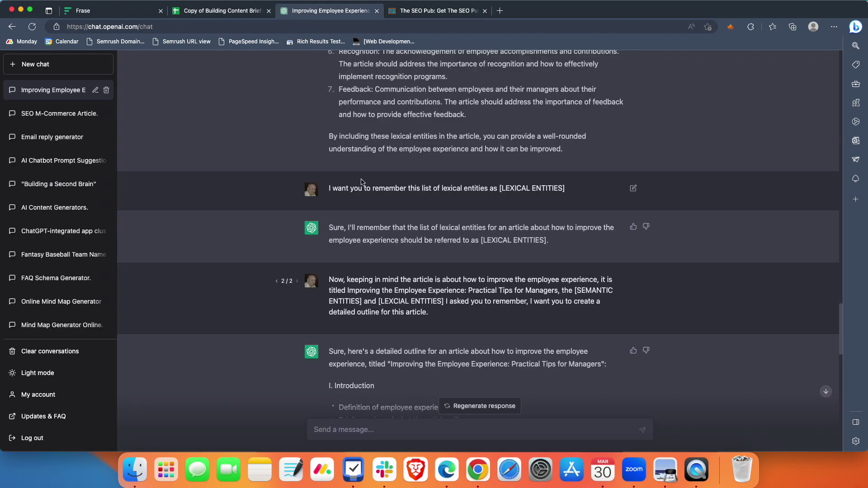
scroll(350, 286, down, 1)
scroll(349, 286, down, 5)
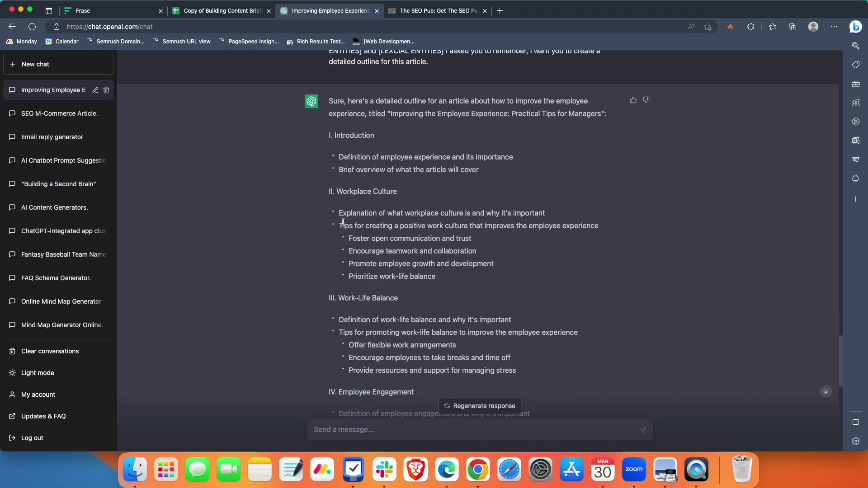
scroll(393, 217, down, 3)
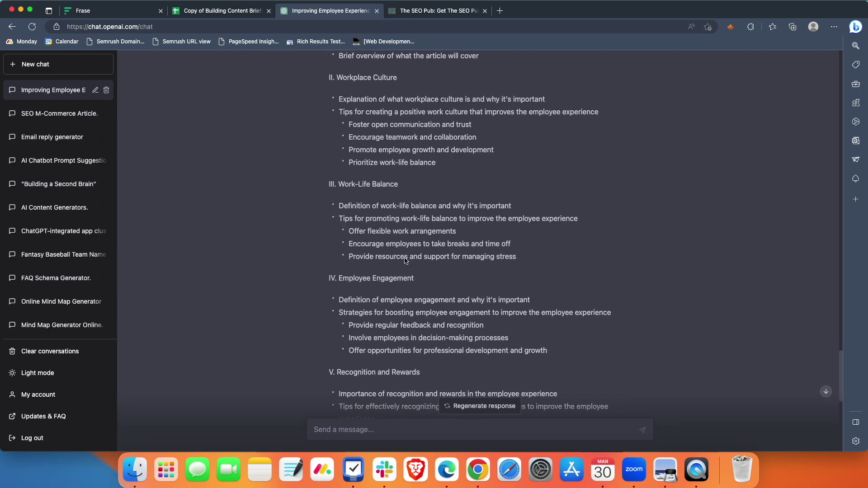
scroll(405, 261, down, 2)
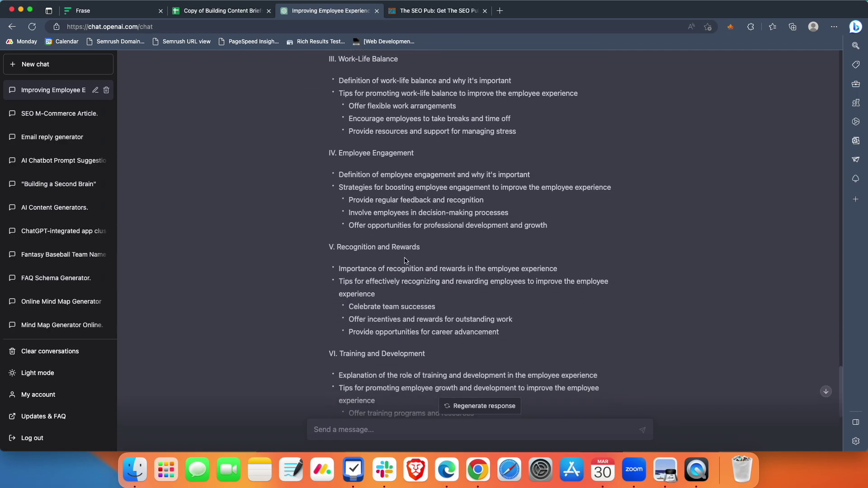
scroll(405, 261, down, 2)
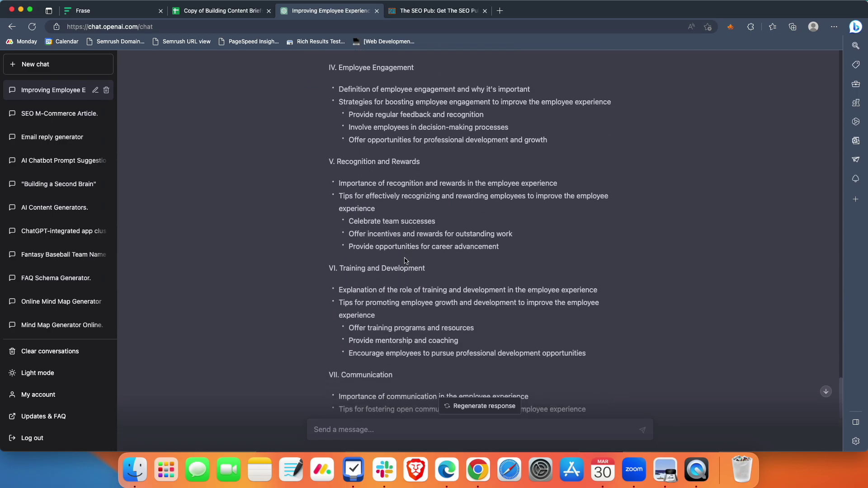
scroll(405, 261, down, 1)
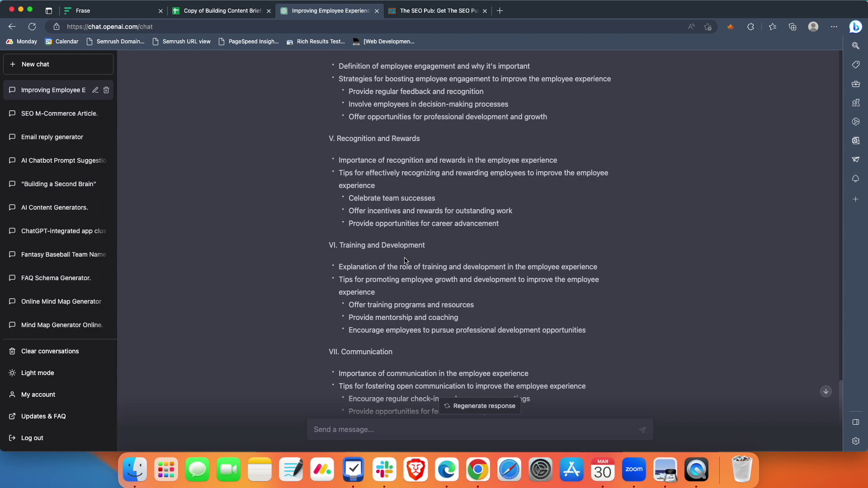
scroll(350, 72, up, 1)
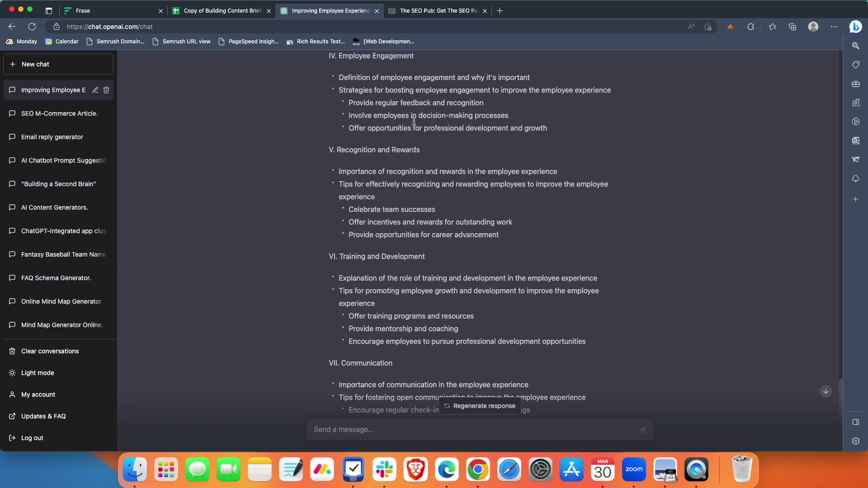
scroll(406, 119, up, 1)
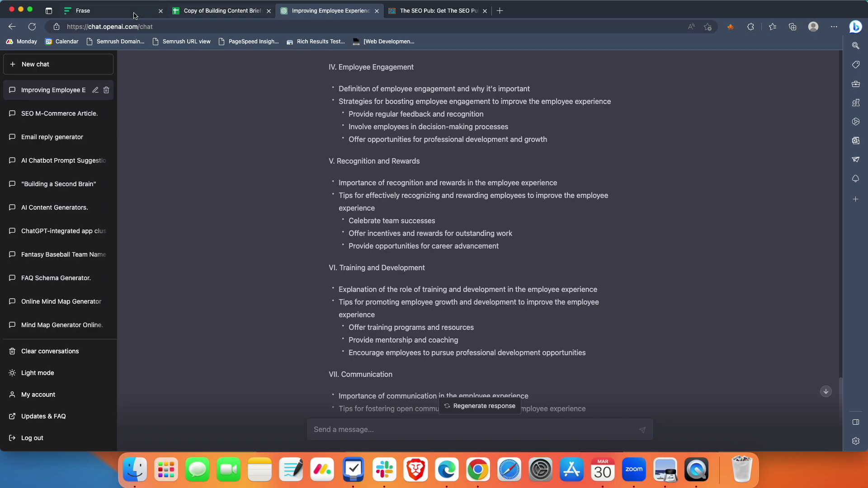
scroll(391, 244, up, 3)
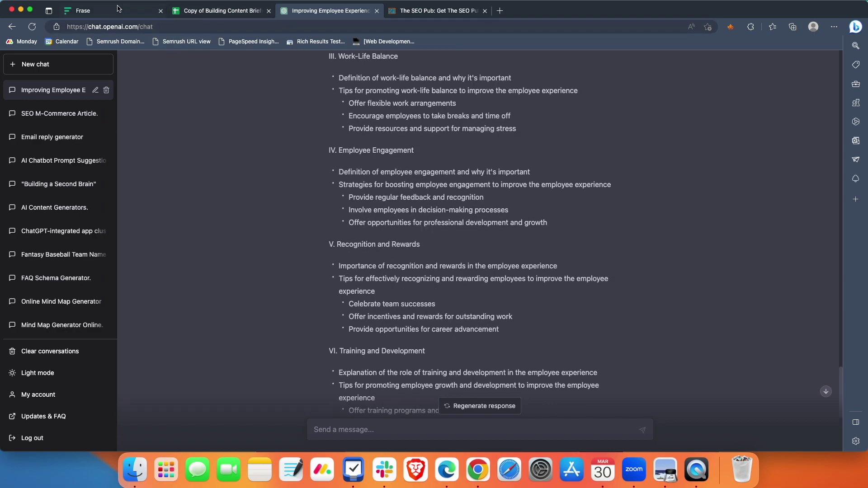
click(102, 11)
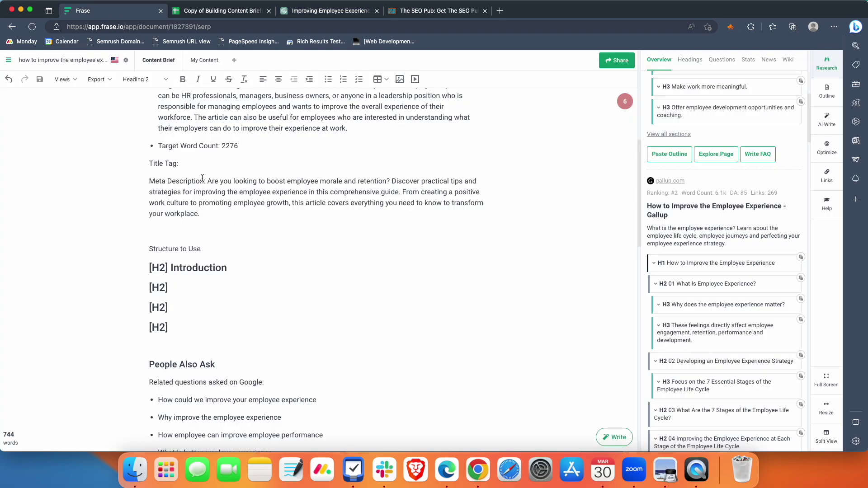
Send the FAQ prompt from cell C13 to ChatGPT as a new message.
click(250, 12)
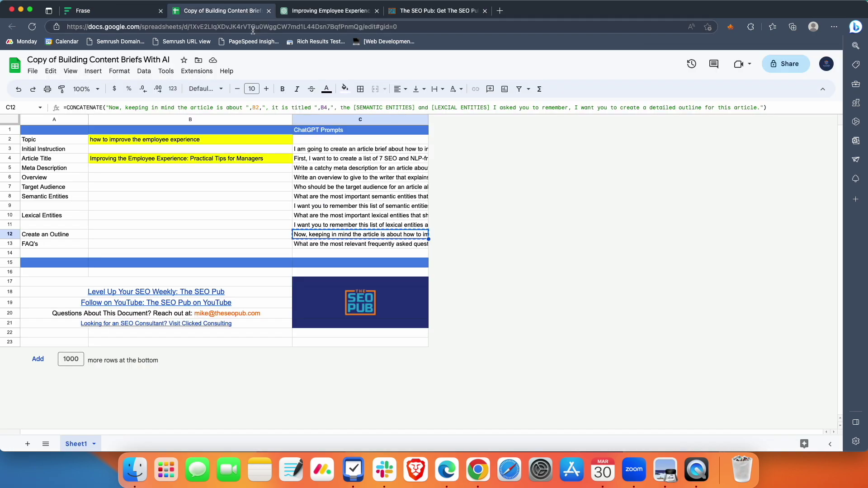
key(super+c)
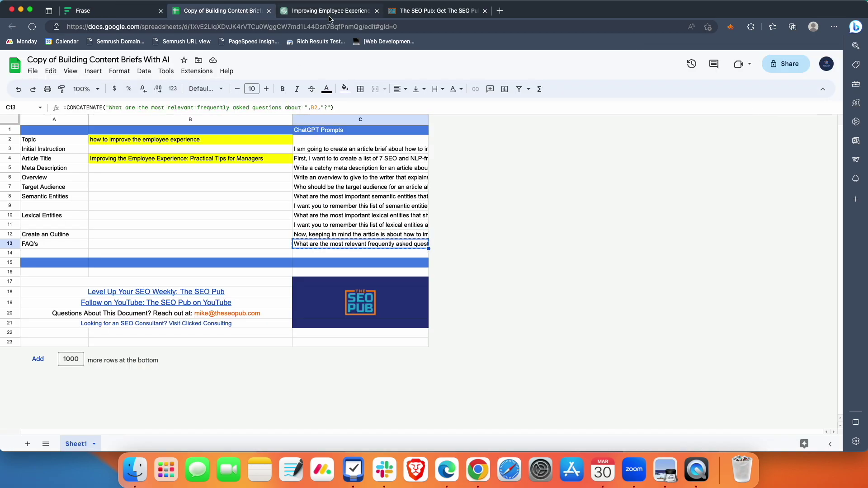
click(329, 11)
scroll(289, 317, down, 6)
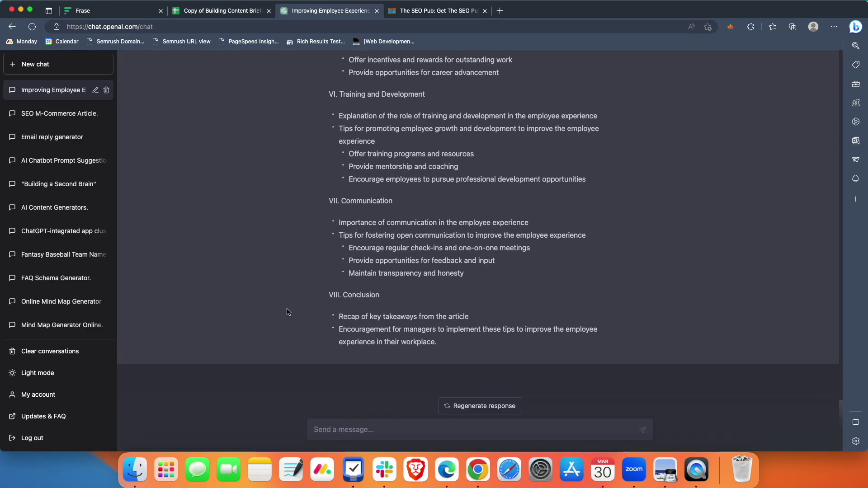
key(super+v)
key(Return)
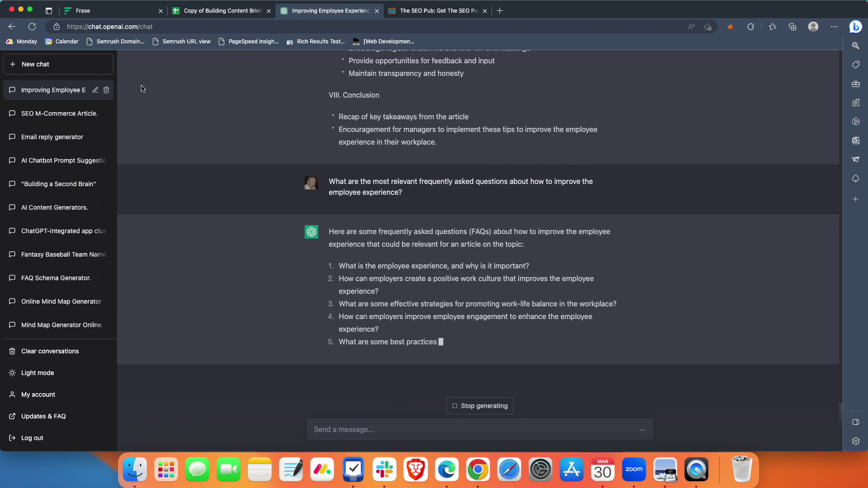
Show Frase's SERP questions and compare them with ChatGPT's ten FAQs.
key(super+1)
scroll(285, 304, down, 2)
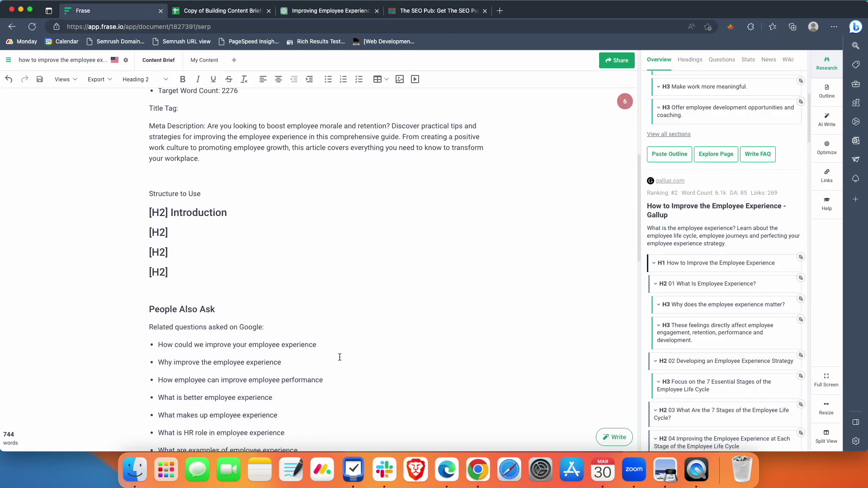
click(723, 64)
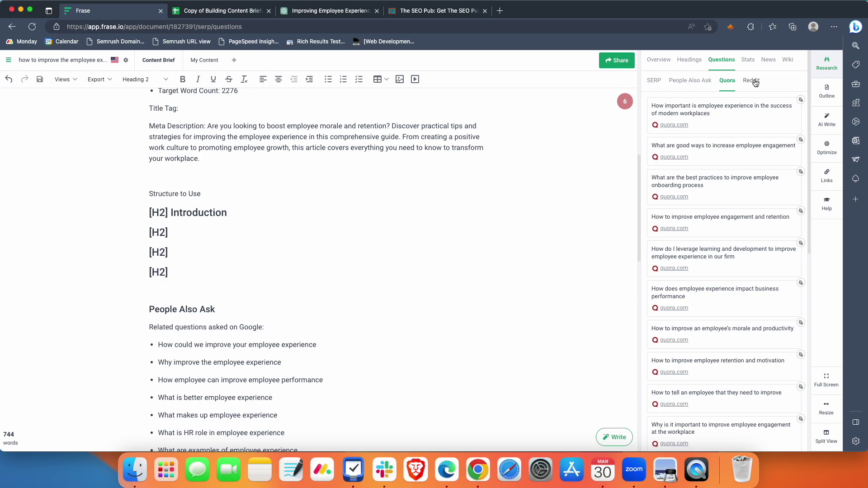
click(653, 80)
click(331, 11)
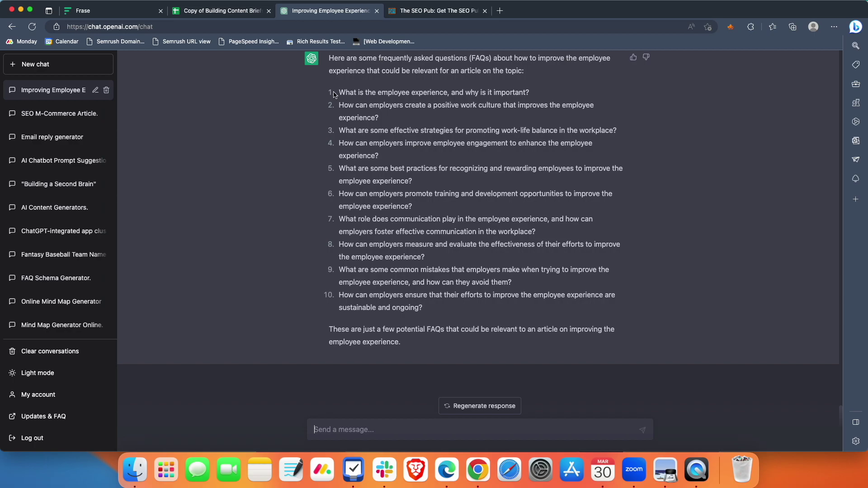
click(113, 12)
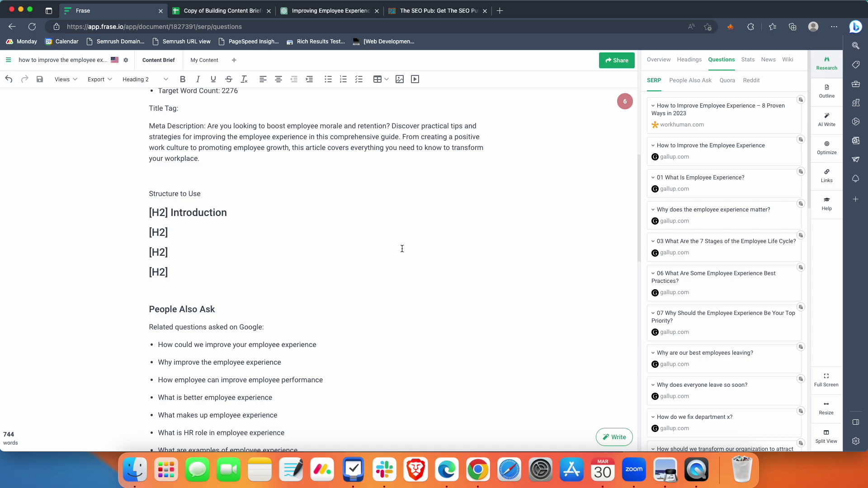
Delete the contents of Topic cell B2 and Article Title cell B4 in the prompt sheet.
click(238, 13)
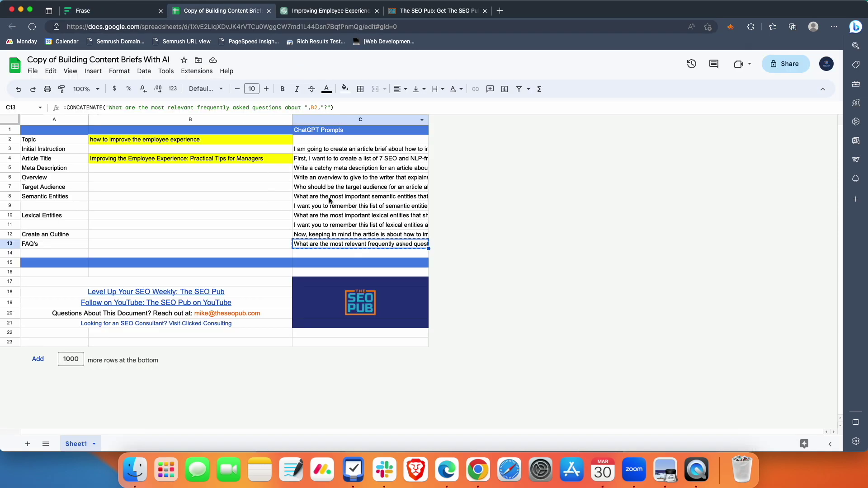
click(195, 140)
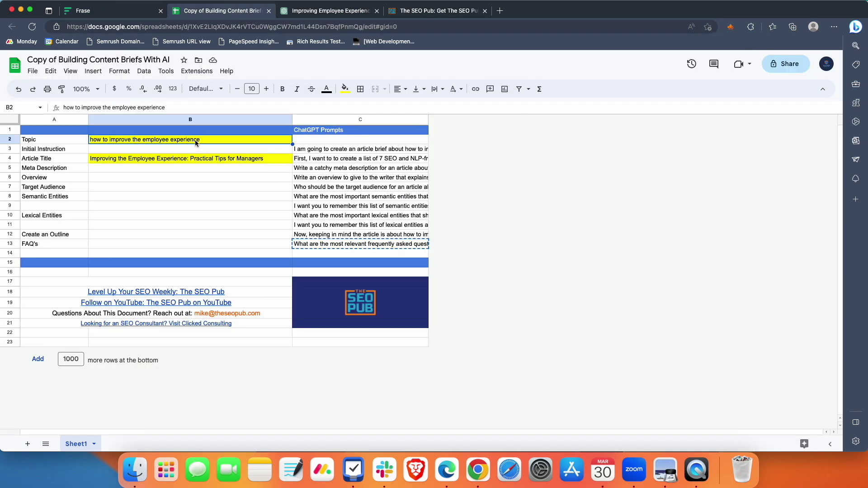
key(Delete)
click(204, 161)
key(Delete)
click(207, 188)
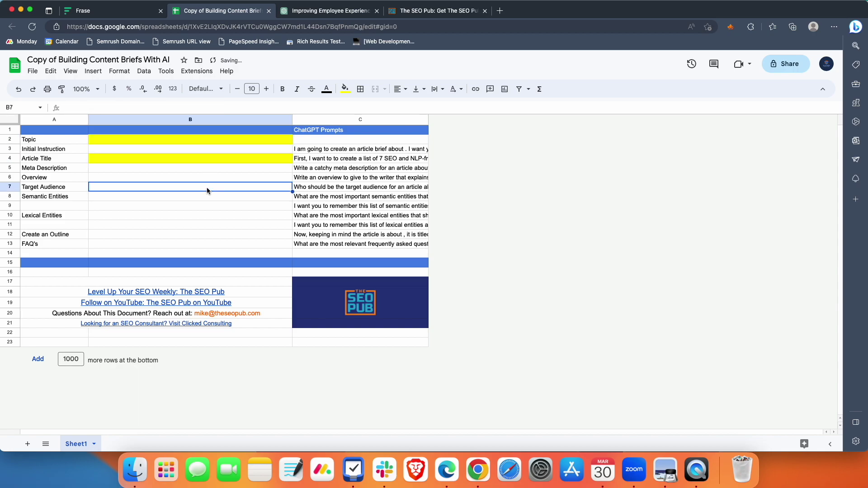
click(188, 139)
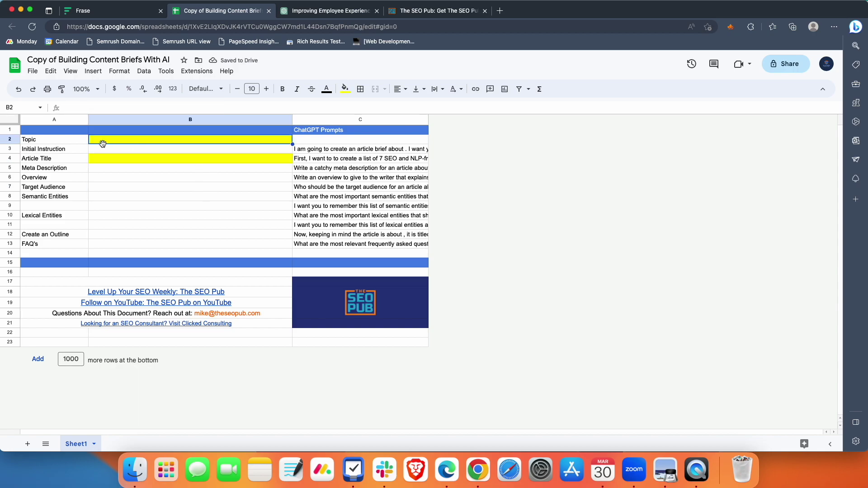